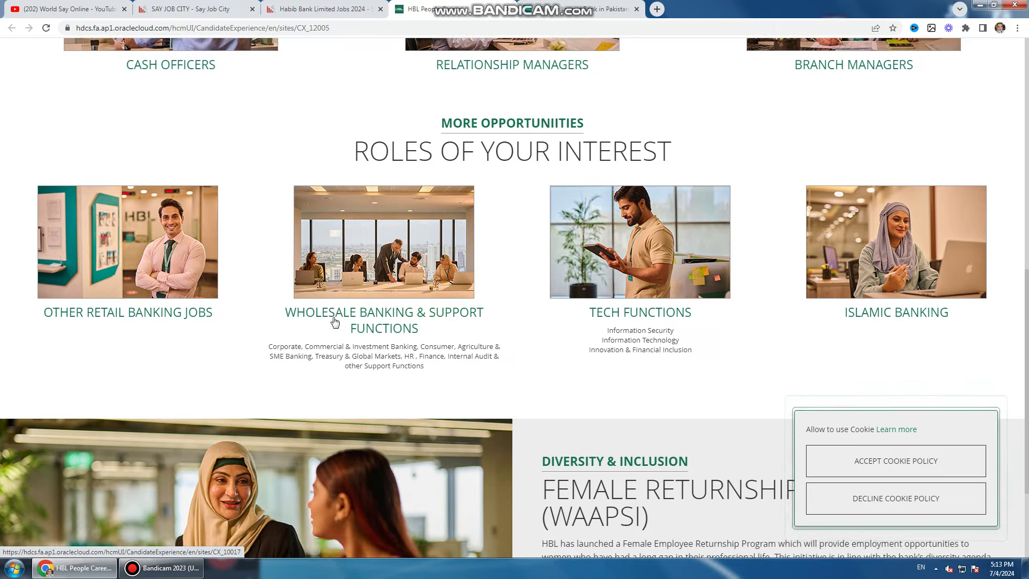
- Scroll back up to the Retail Banking Jobs section showing the Cash Officers role
scroll(423, 324, up, 4)
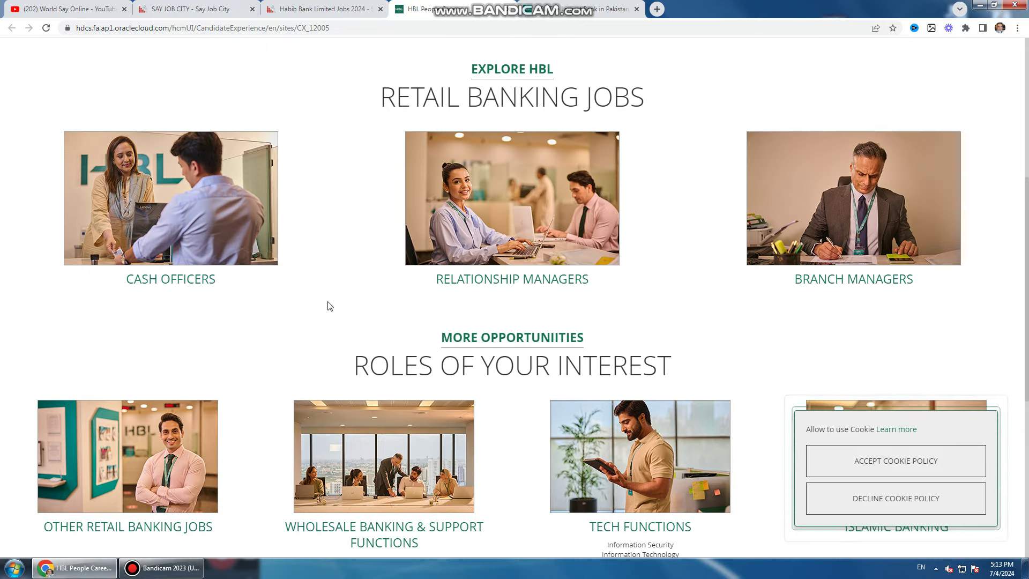
- Open the Cash Officers openings and expand the list to all 15 jobs with SEE MORE
click(204, 240)
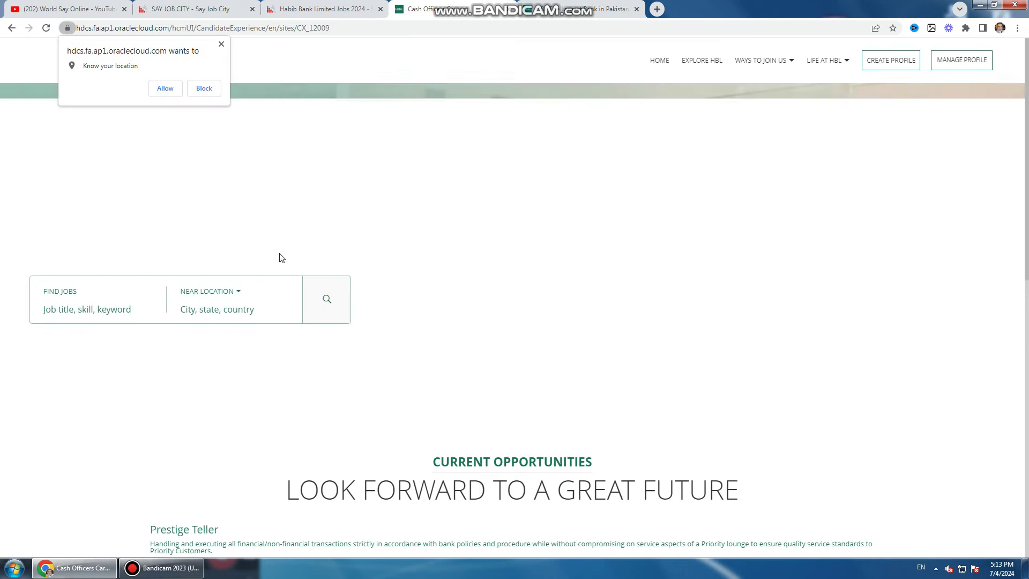
scroll(280, 259, down, 2)
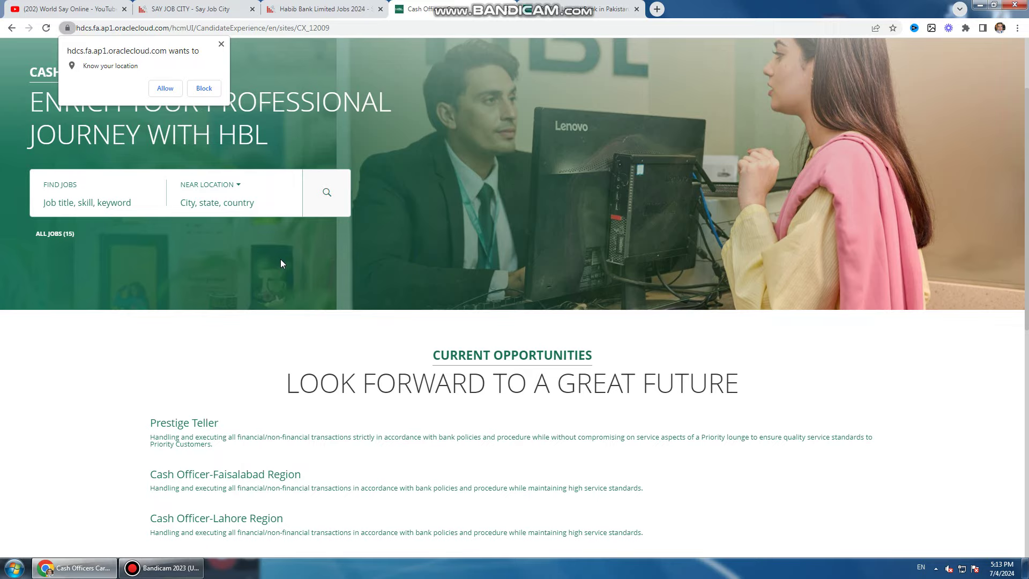
scroll(280, 262, down, 4)
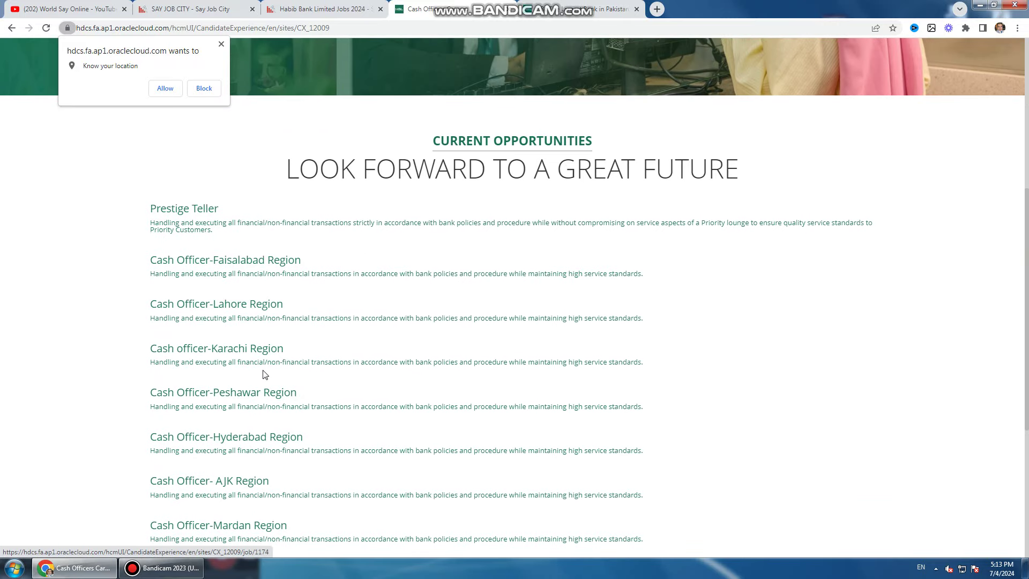
scroll(263, 373, down, 3)
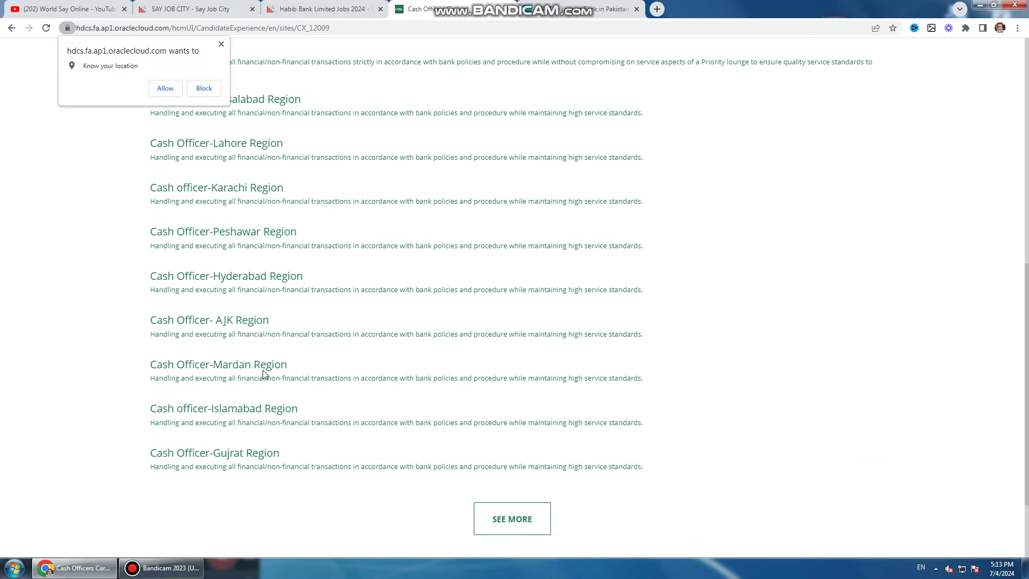
click(518, 526)
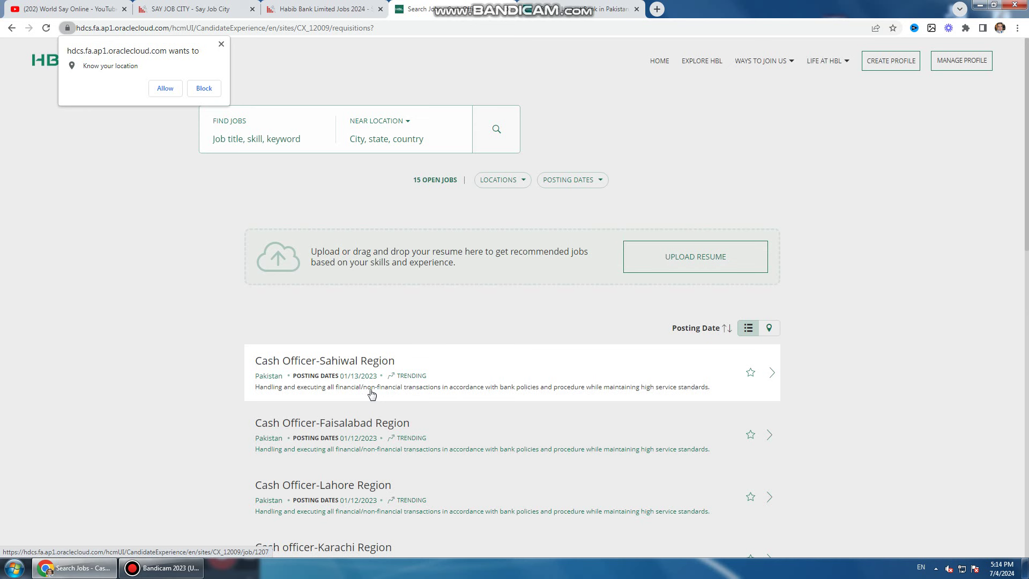
- Open the official HBL website link from the SayJobCity advert, then return to the HBL job list
click(324, 9)
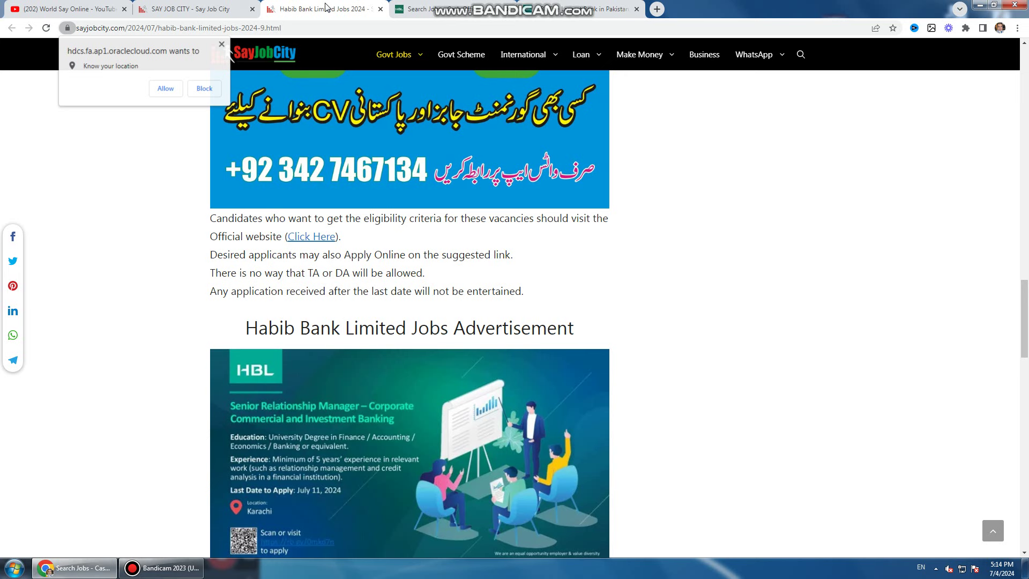
click(324, 236)
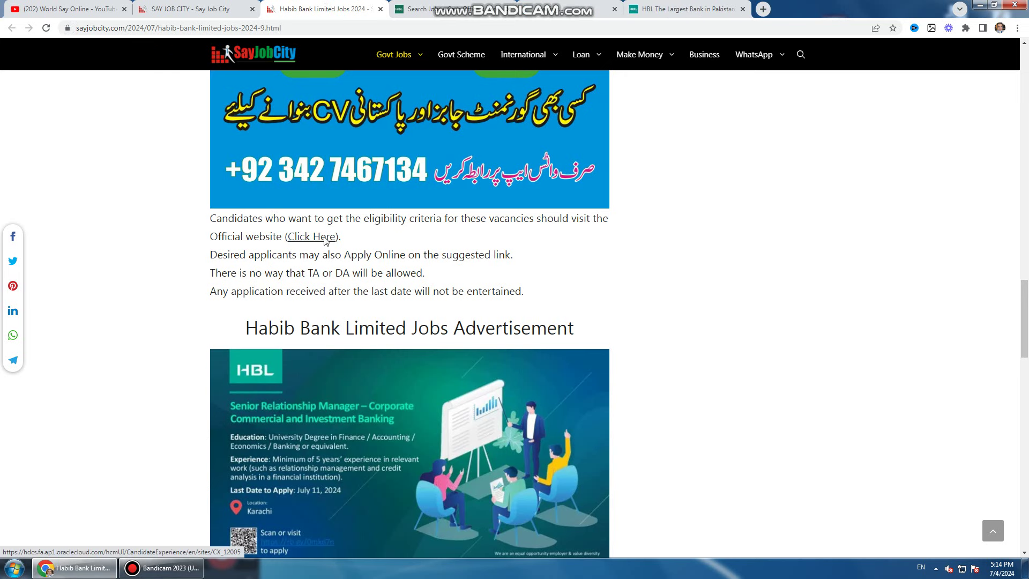
click(542, 6)
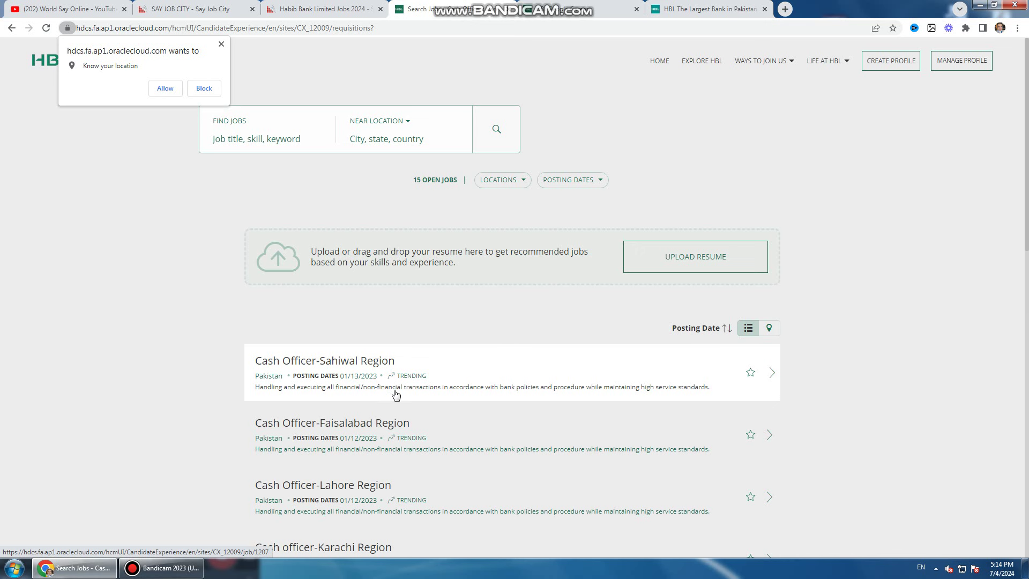
- Open the Cash Officer-Gujranwala Region posting from the job list
scroll(395, 395, down, 10)
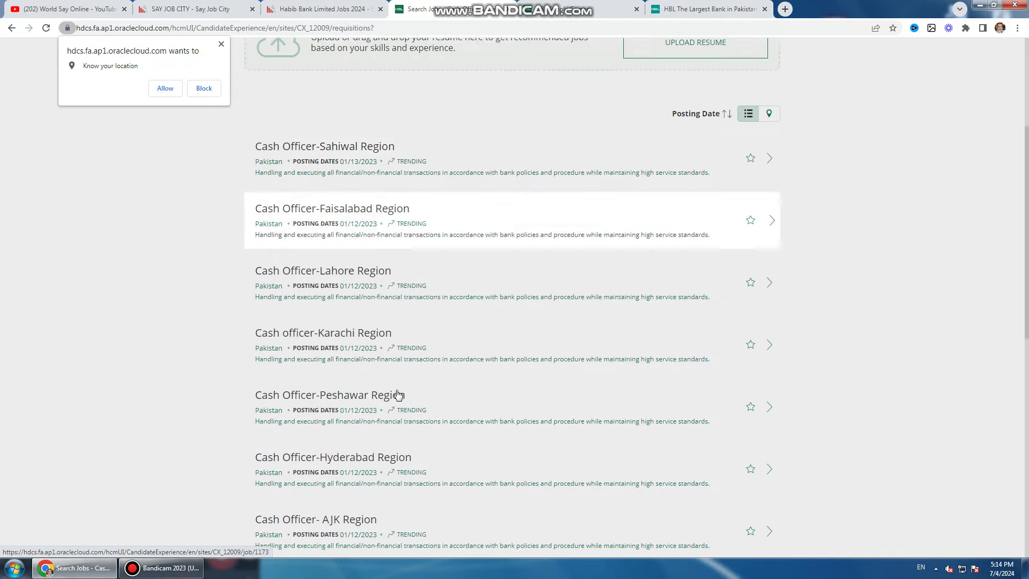
scroll(398, 395, down, 4)
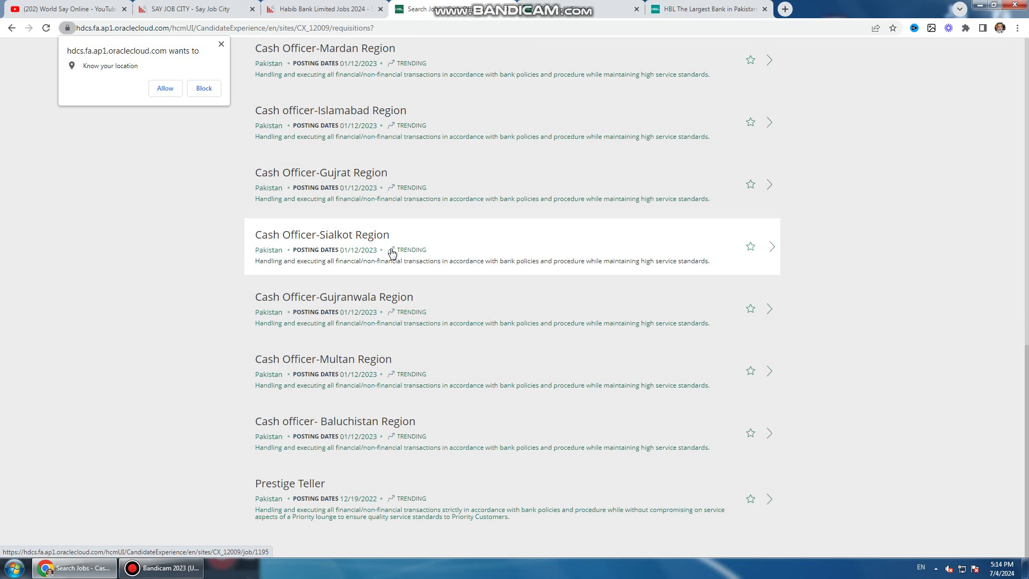
click(381, 307)
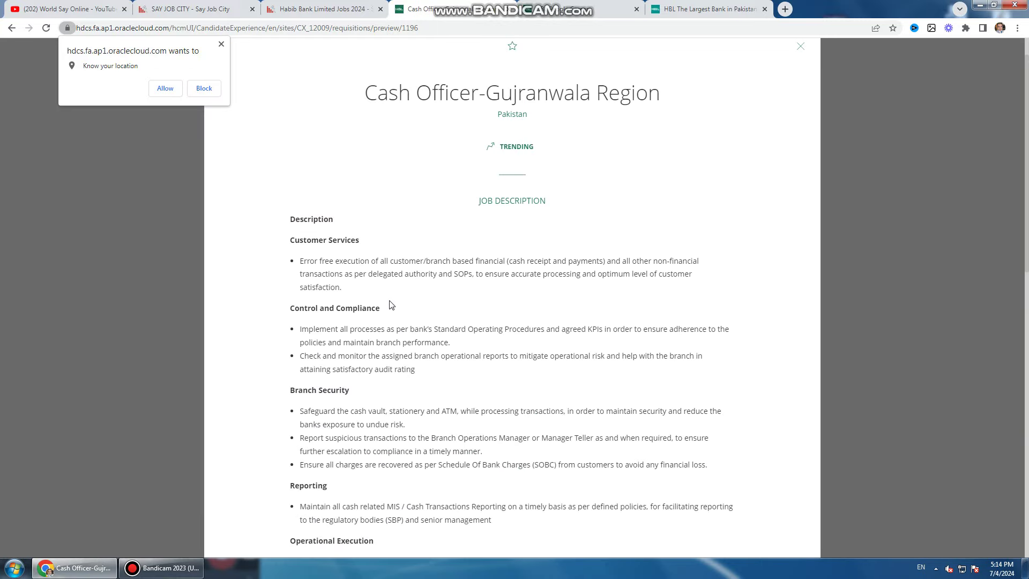
- Read job 1196's requirements, highlighting the fresh-graduates line, and start the application with APPLY NOW
scroll(390, 307, down, 2)
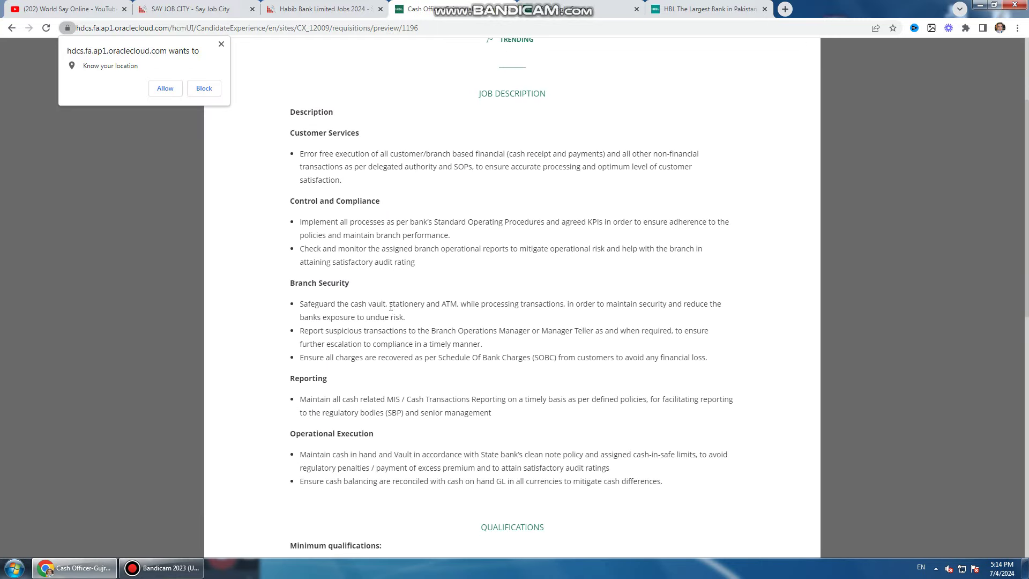
scroll(403, 298, down, 2)
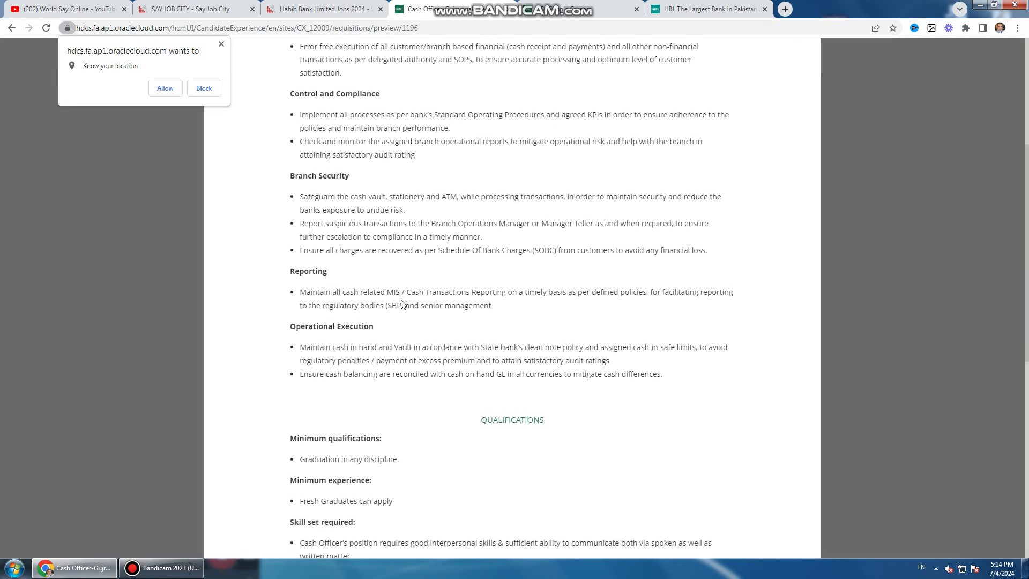
scroll(402, 304, down, 1)
drag(301, 447, 344, 446)
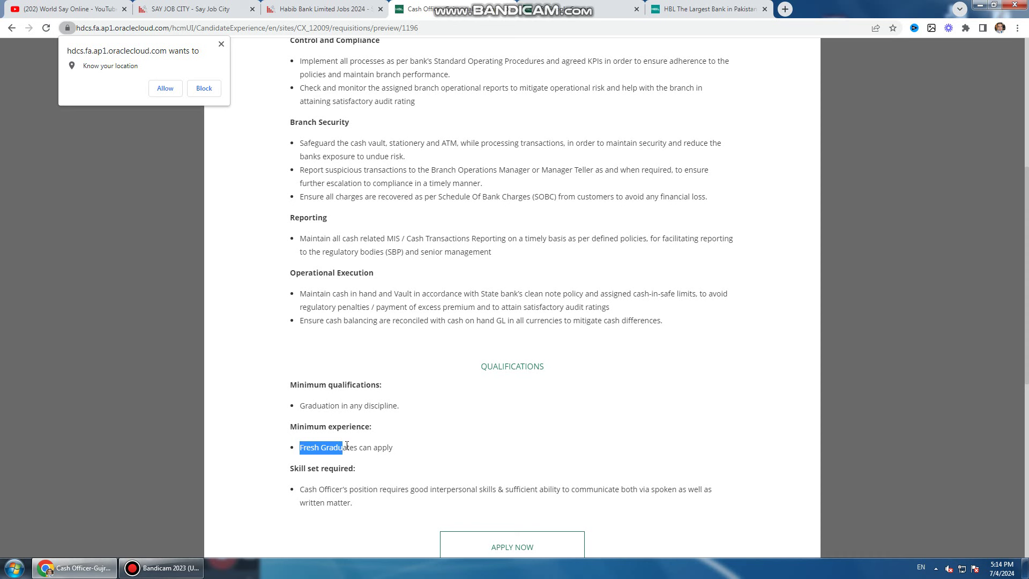
scroll(346, 445, down, 2)
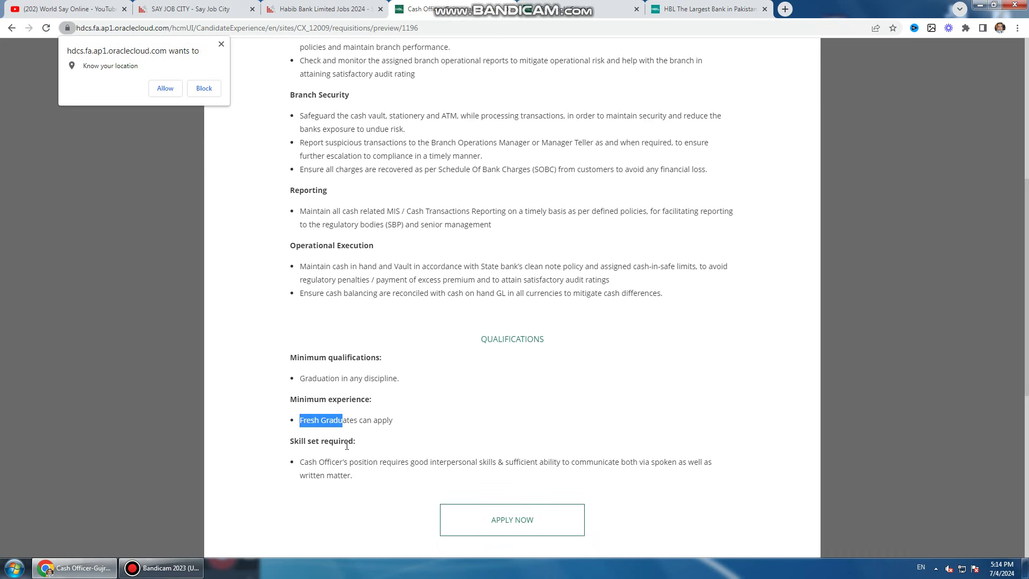
click(518, 448)
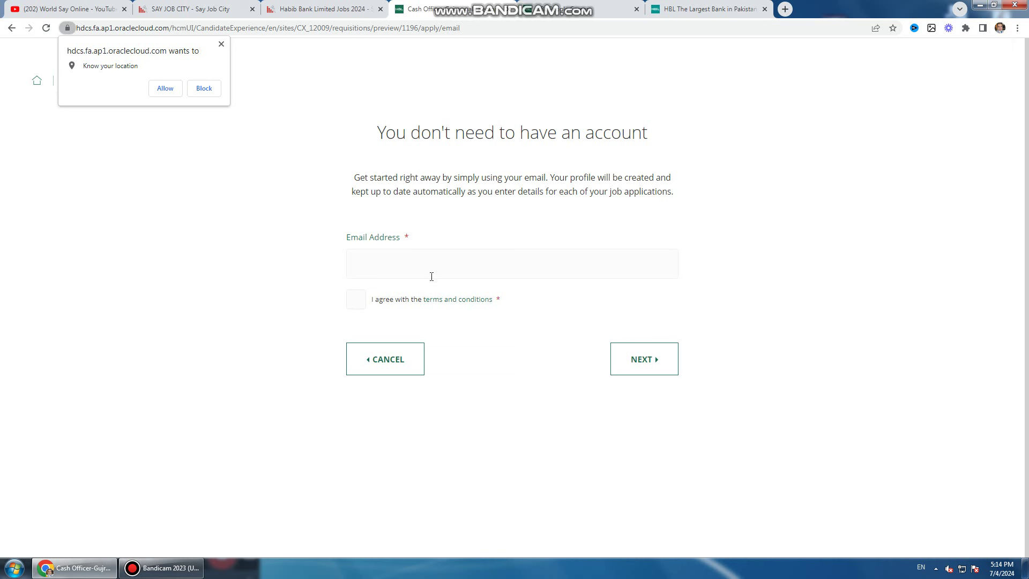
- Enter the applicant's e-mail, accept the terms, and verify with the emailed verification code
click(420, 266)
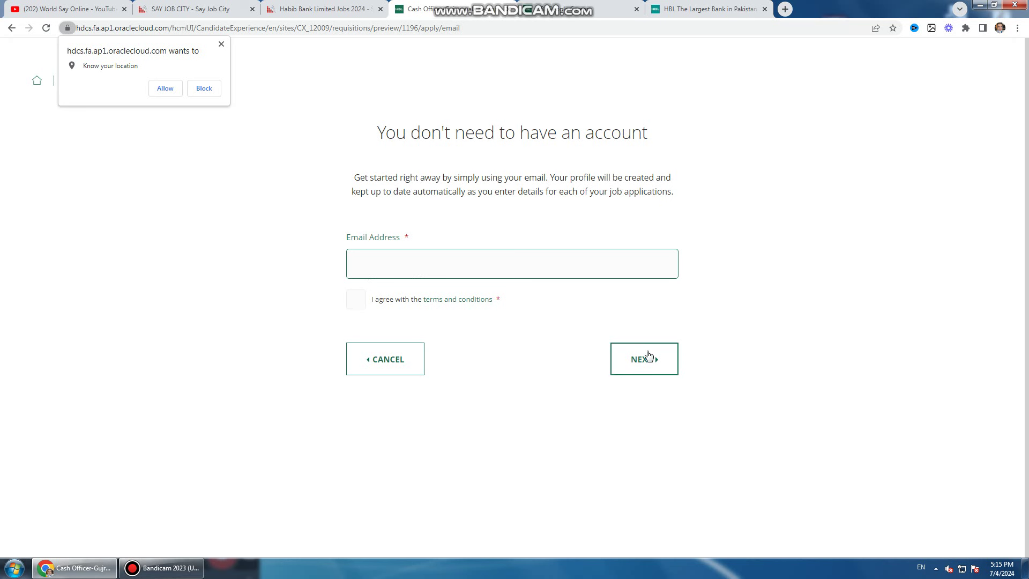
click(182, 566)
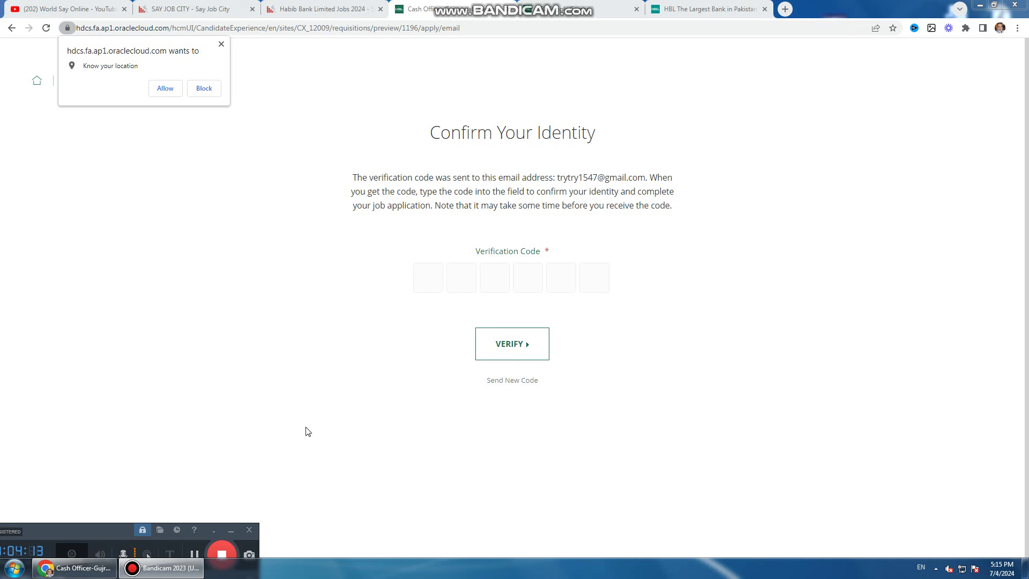
click(427, 275)
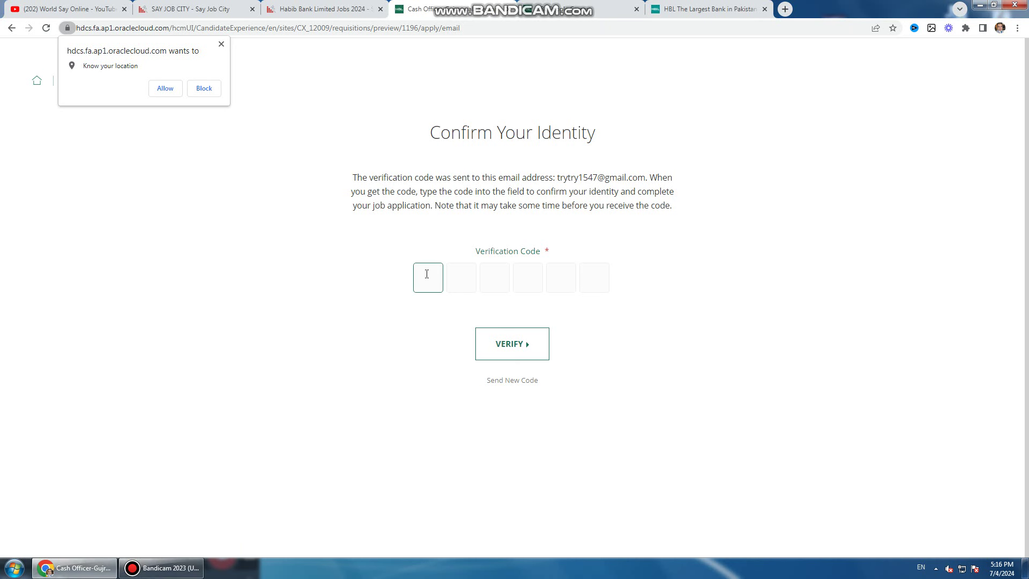
click(510, 352)
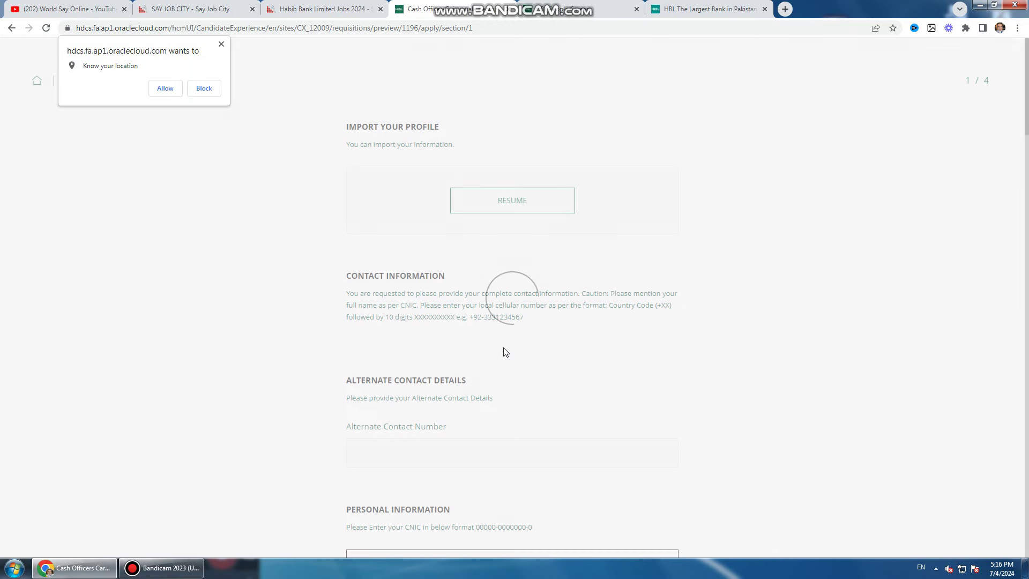
click(162, 568)
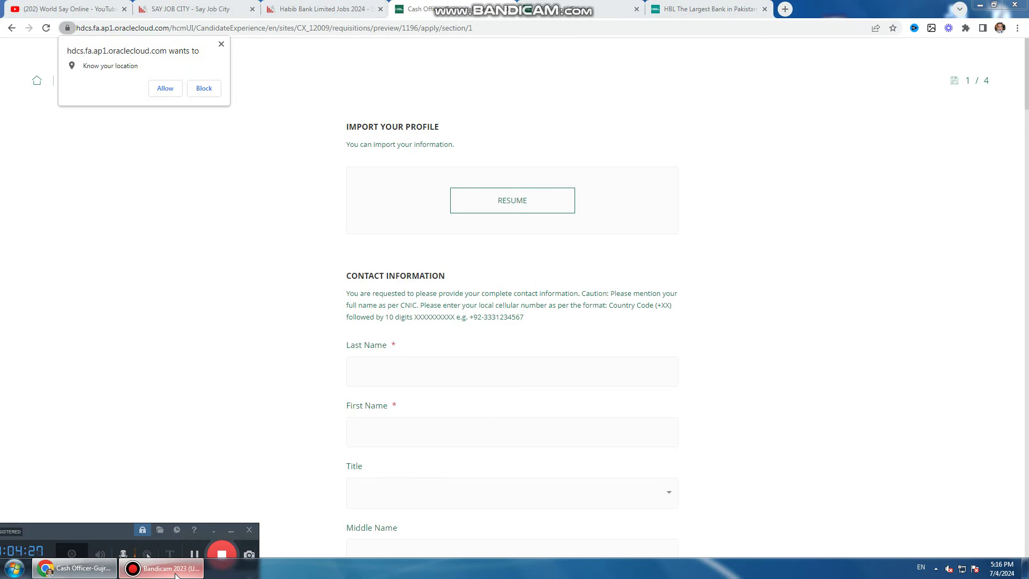
click(182, 396)
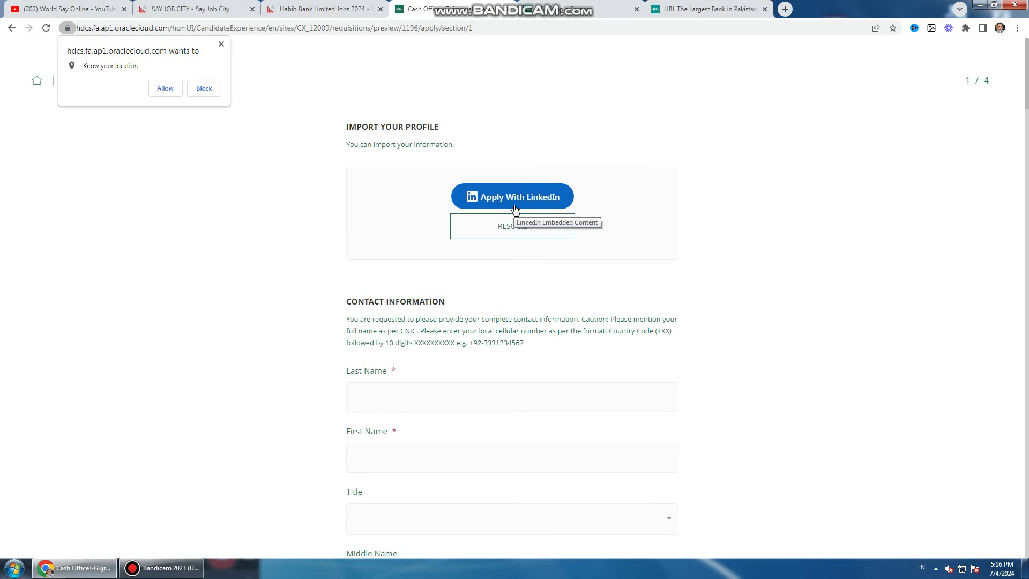
click(514, 208)
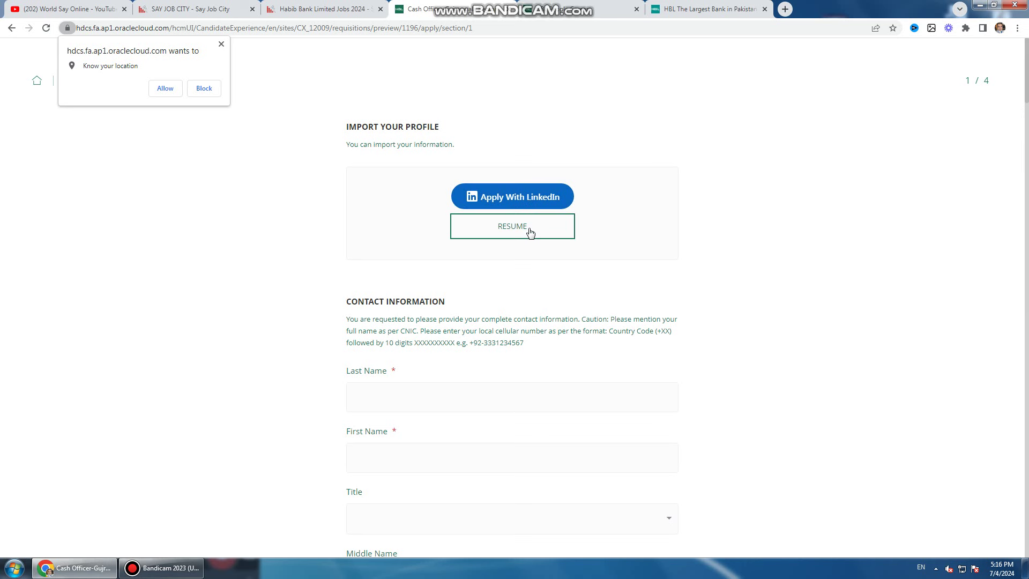
scroll(530, 232, down, 1)
scroll(414, 249, down, 3)
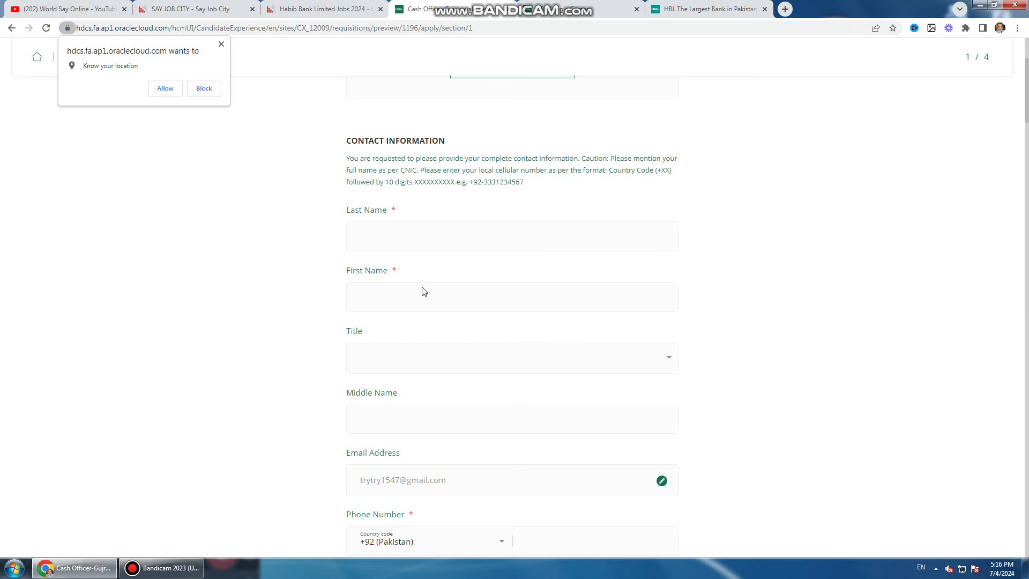
- Look over the title, alternate contact number and date-of-birth month and day fields
click(463, 353)
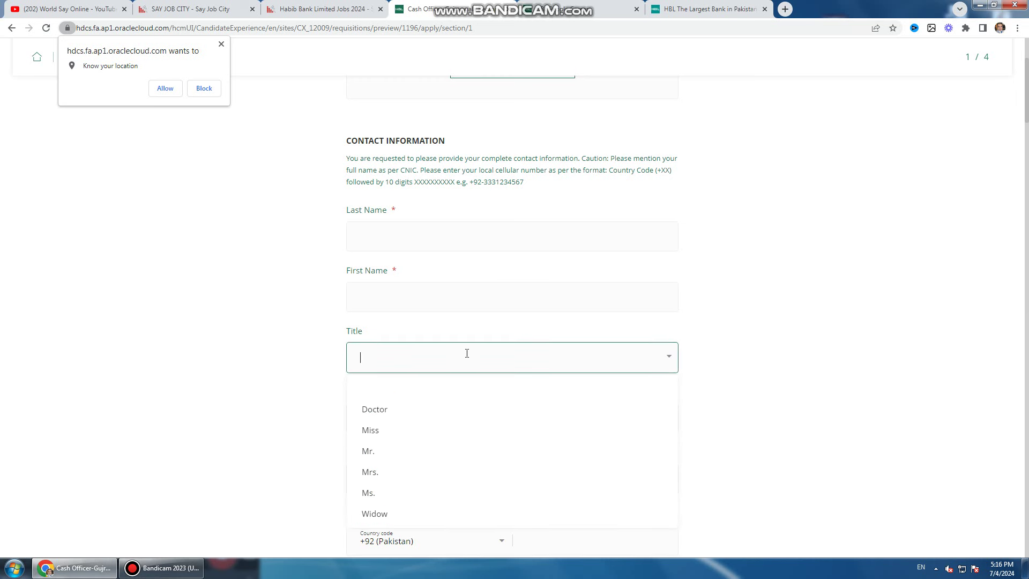
scroll(316, 442, down, 2)
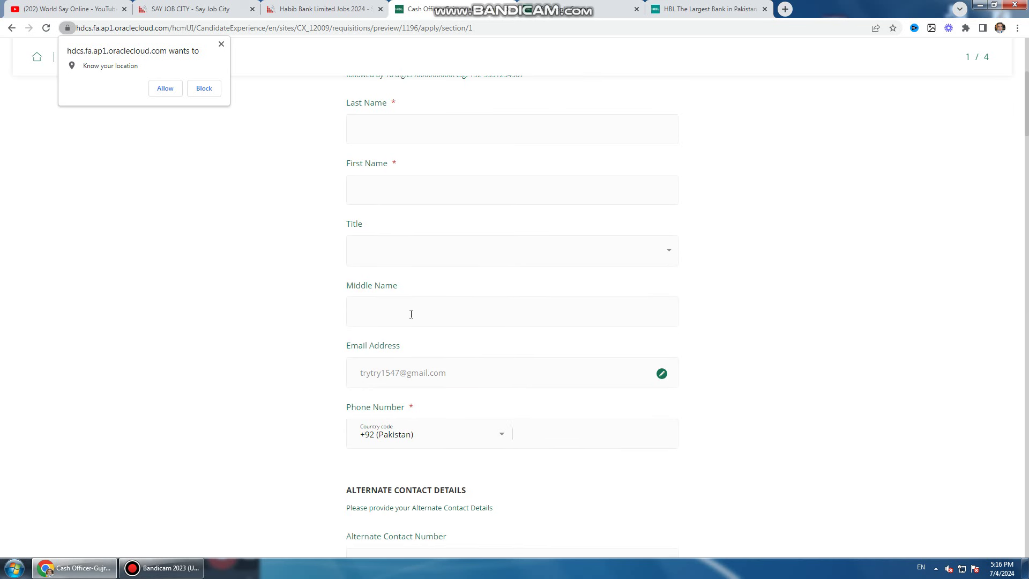
scroll(578, 347, down, 2)
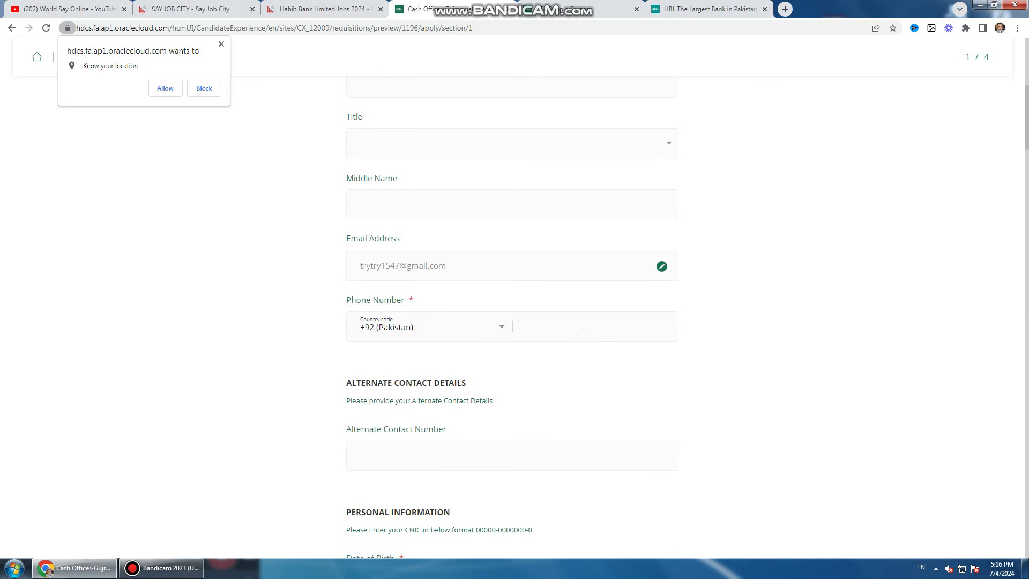
scroll(583, 338, down, 2)
click(474, 351)
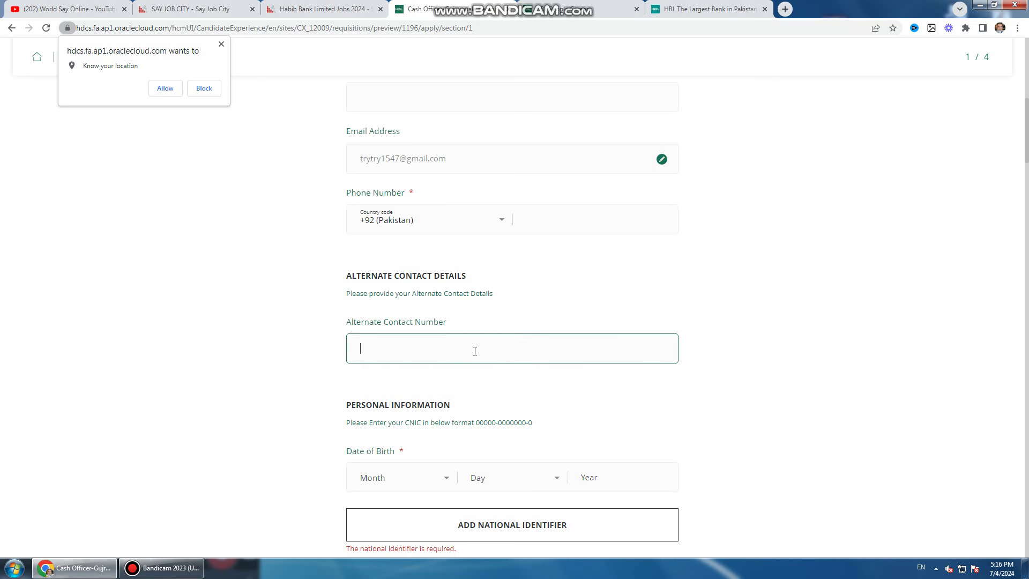
scroll(475, 351, down, 2)
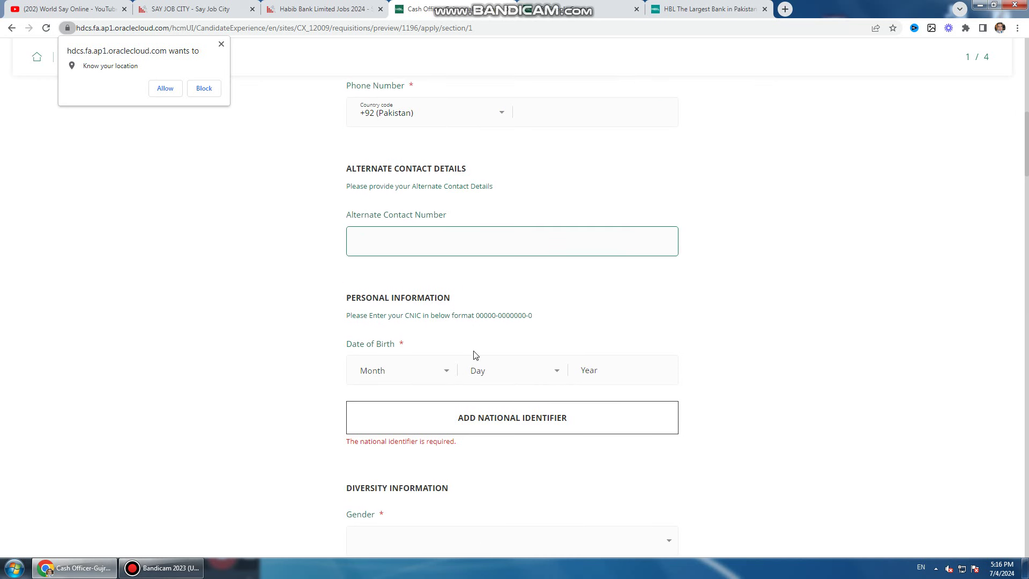
click(437, 372)
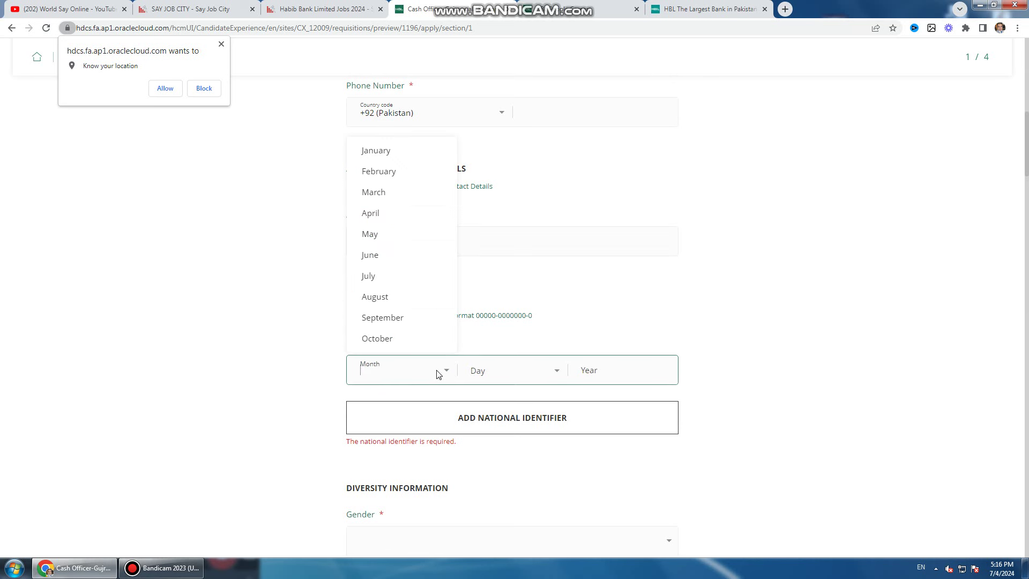
click(553, 379)
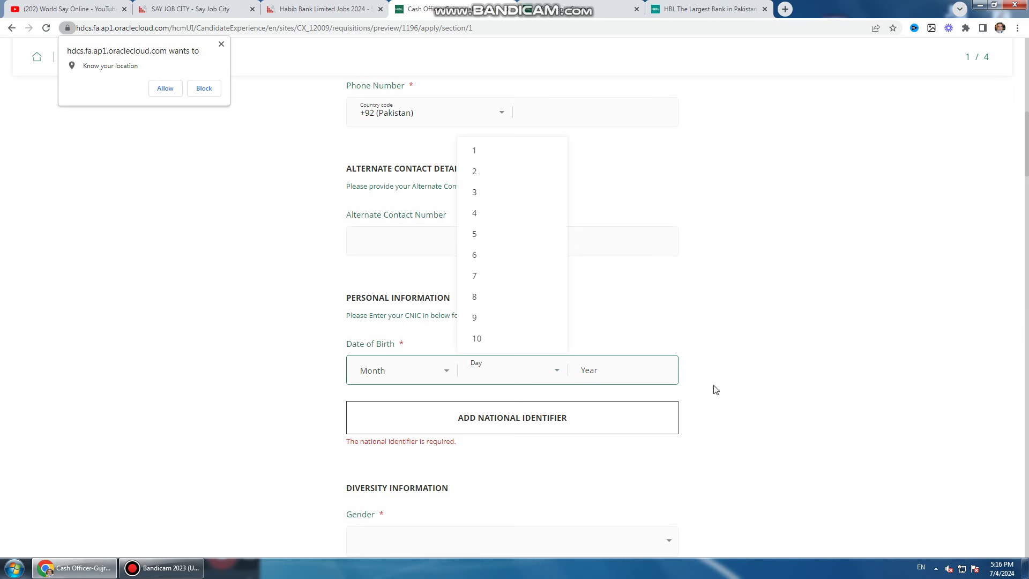
scroll(787, 421, down, 3)
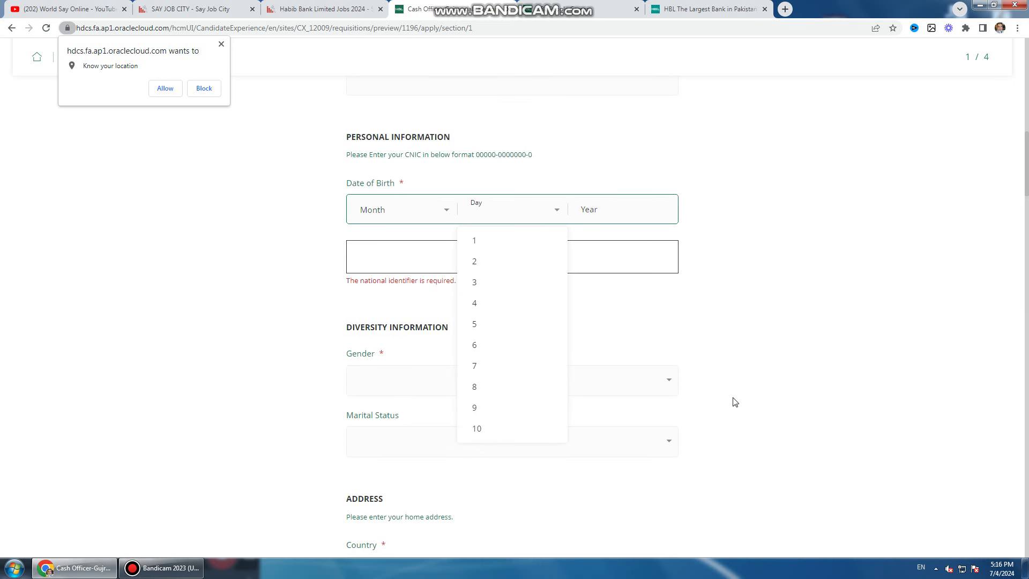
- Set gender to Male and marital status to Married
click(367, 375)
click(377, 430)
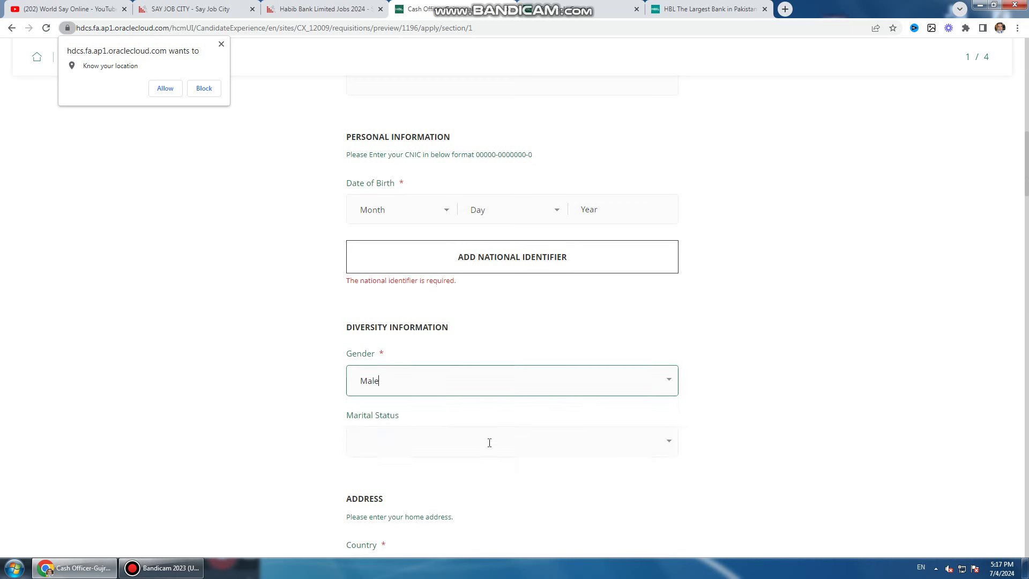
scroll(543, 419, down, 2)
click(668, 335)
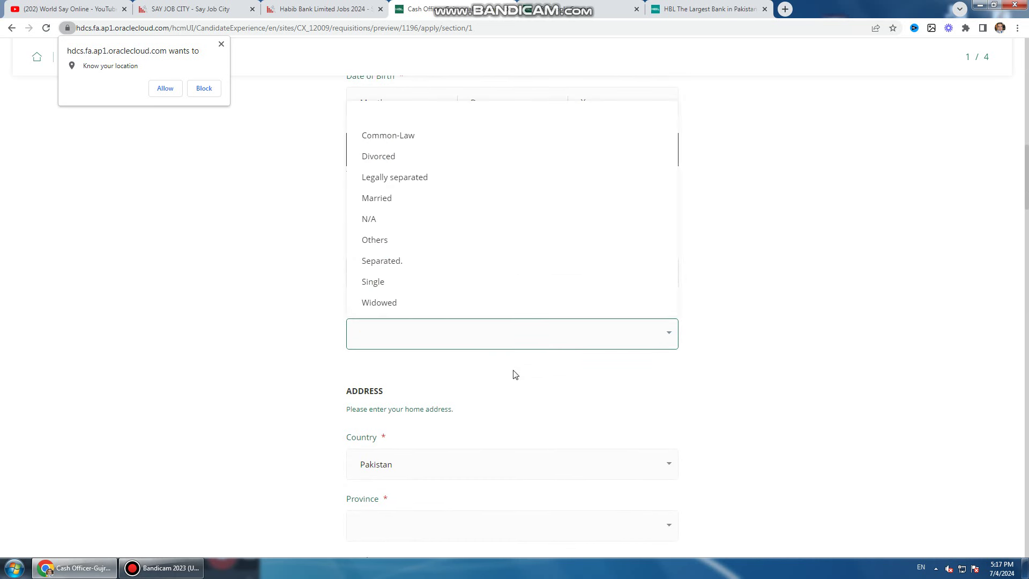
scroll(399, 257, up, 1)
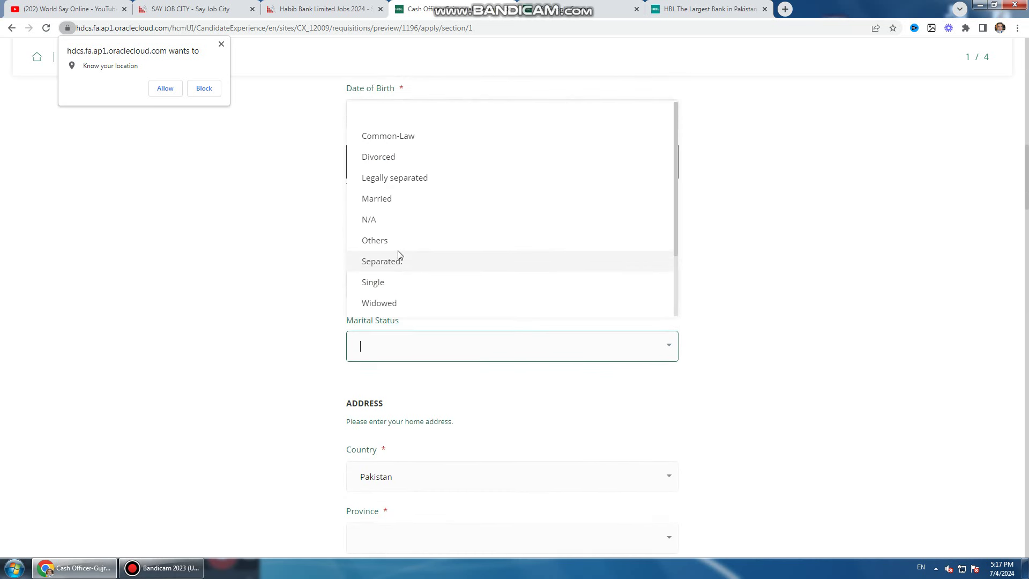
scroll(437, 239, up, 1)
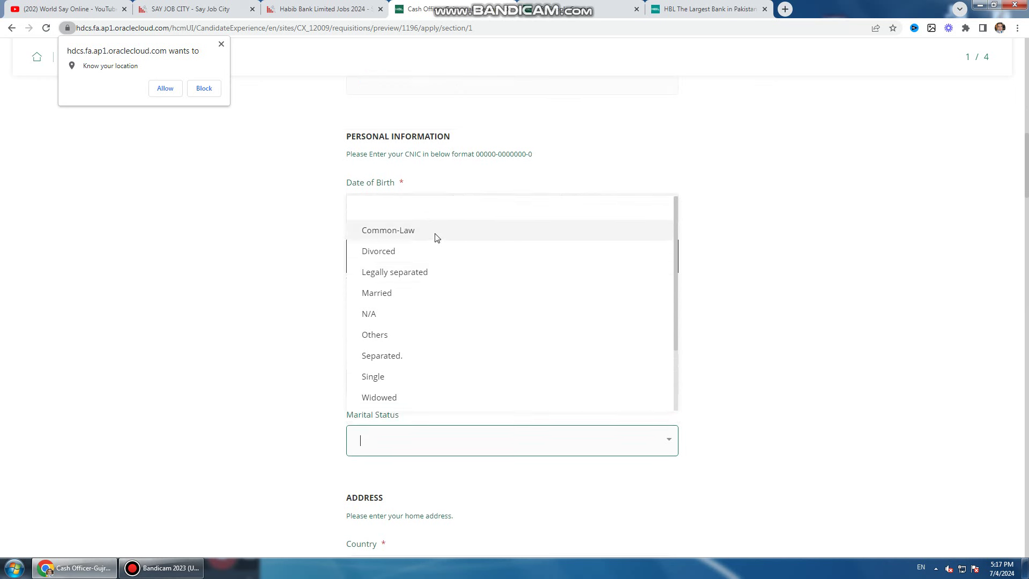
click(415, 282)
- Set the home province to Punjab
scroll(429, 466, down, 2)
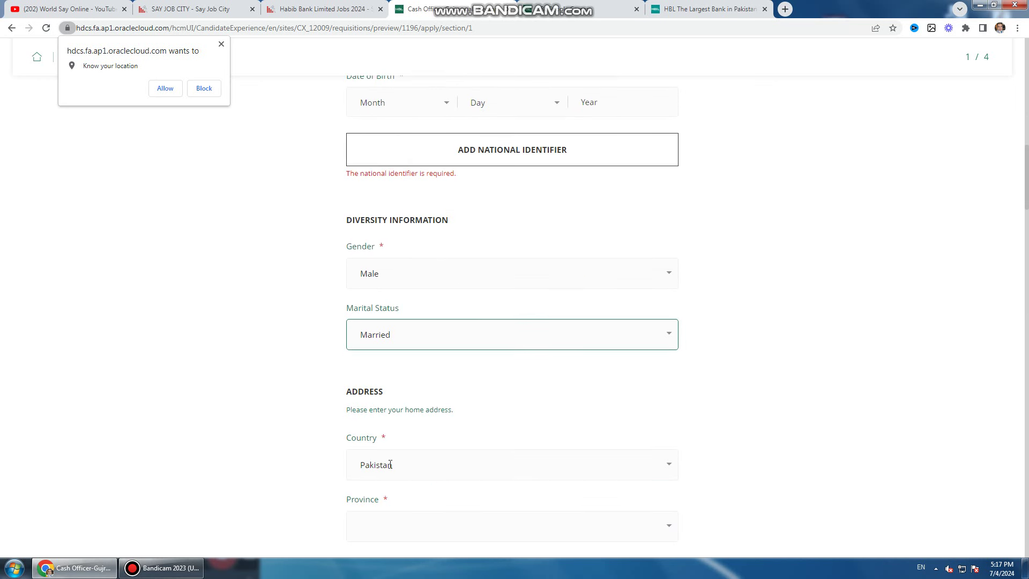
scroll(400, 465, down, 1)
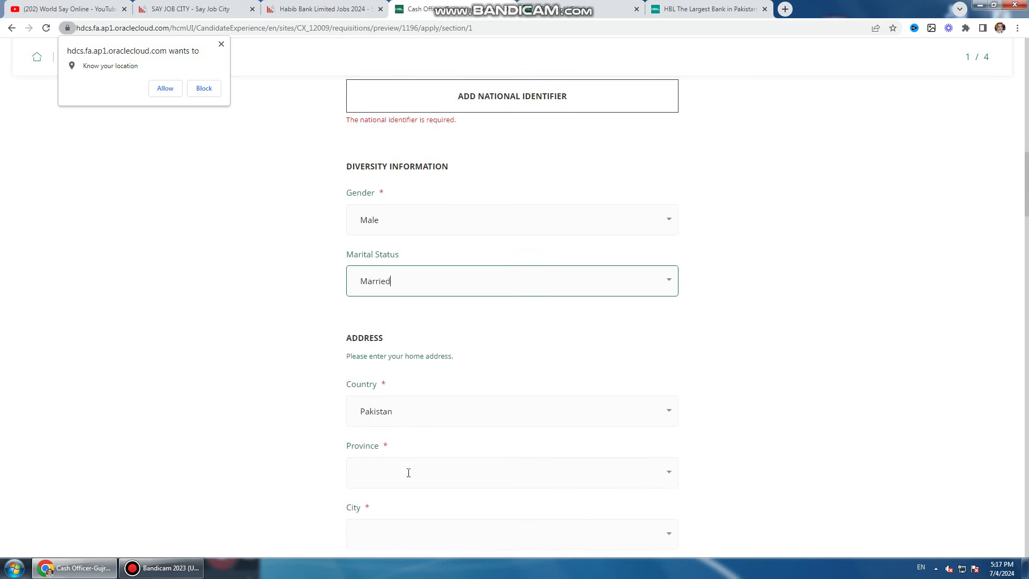
click(440, 470)
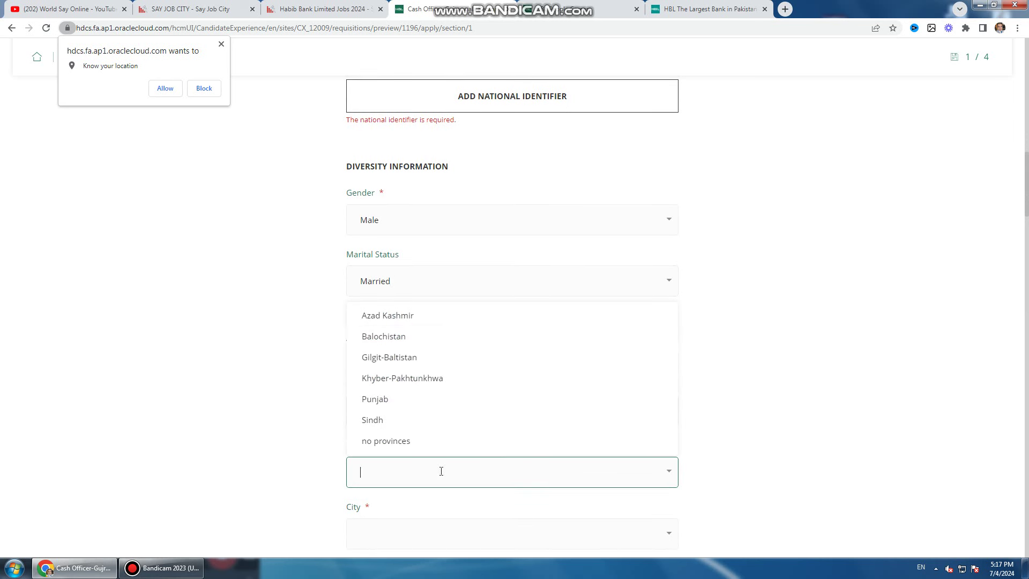
click(413, 403)
scroll(468, 433, down, 3)
- Browse the Punjab city list and close it without choosing a city
click(423, 377)
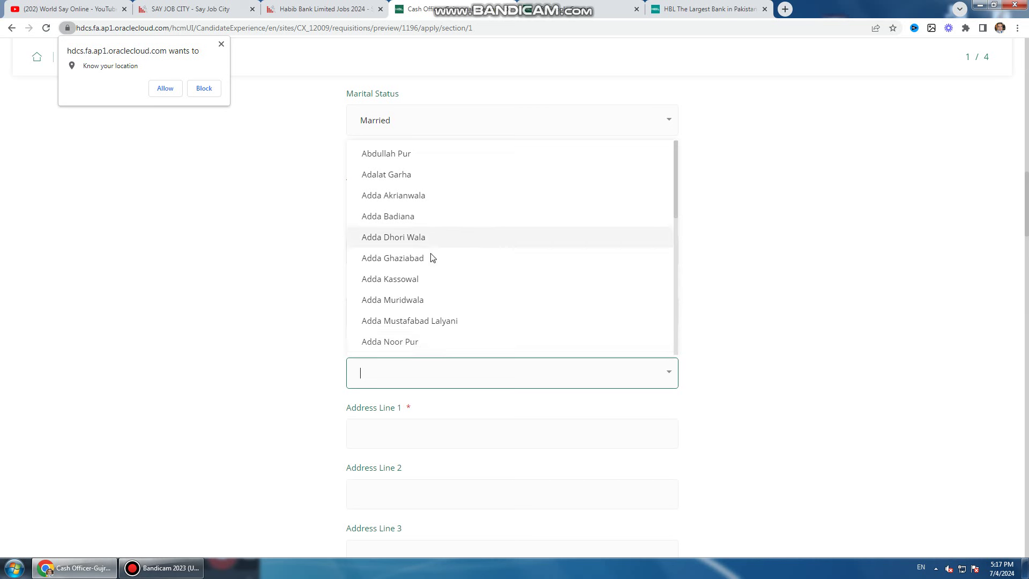
scroll(431, 260, down, 10)
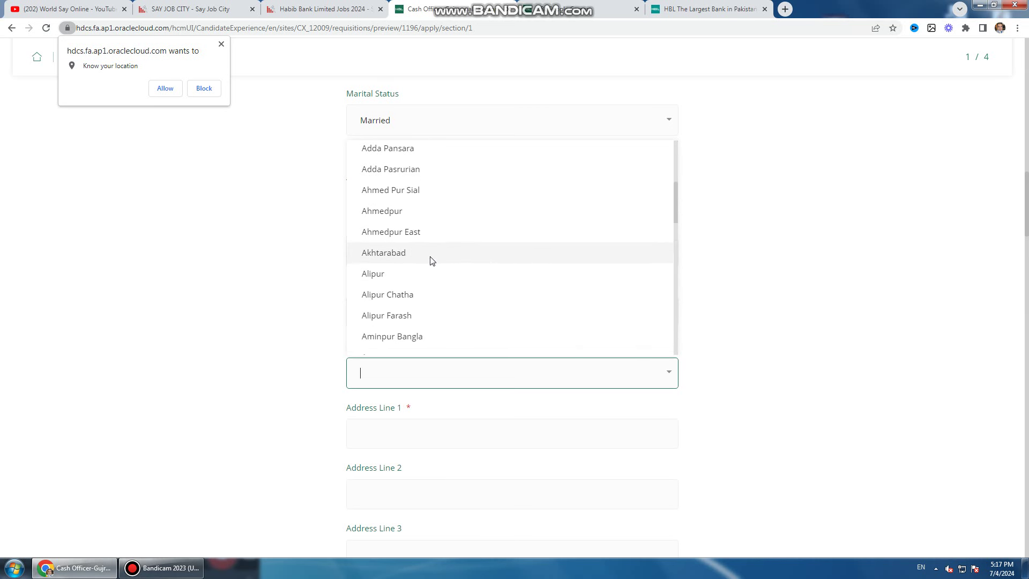
scroll(431, 261, down, 9)
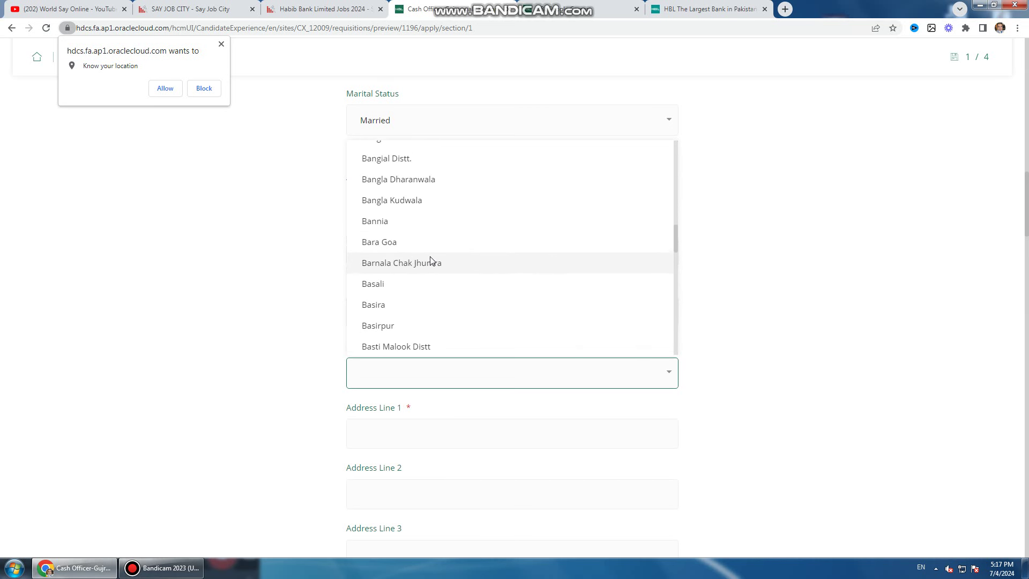
scroll(432, 261, down, 10)
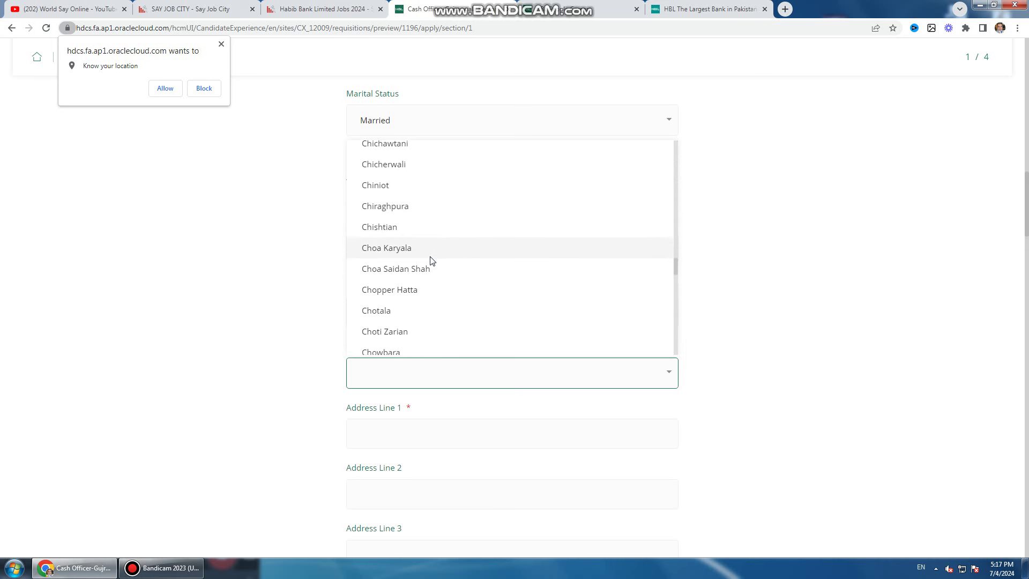
scroll(431, 261, down, 10)
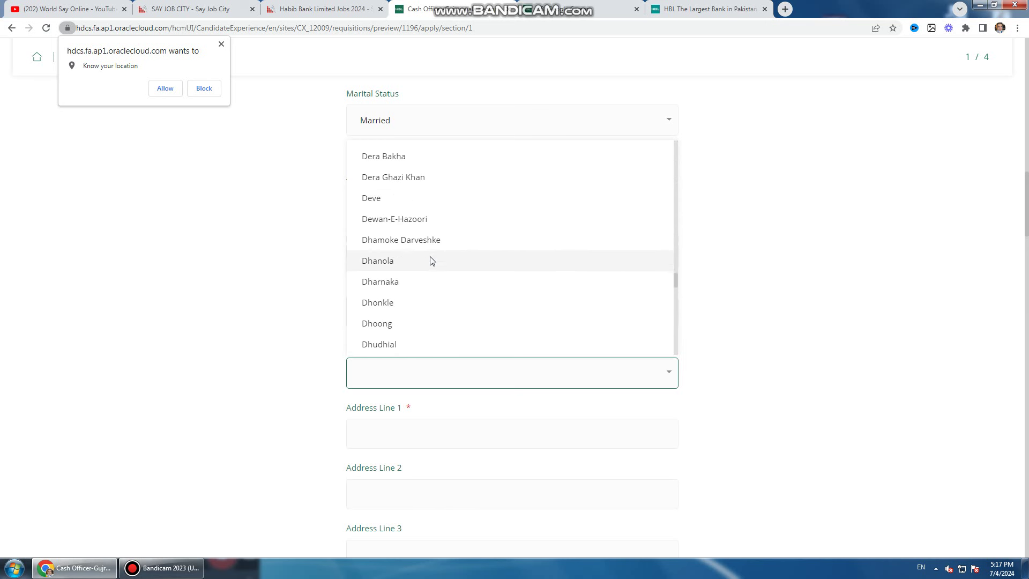
scroll(432, 260, down, 8)
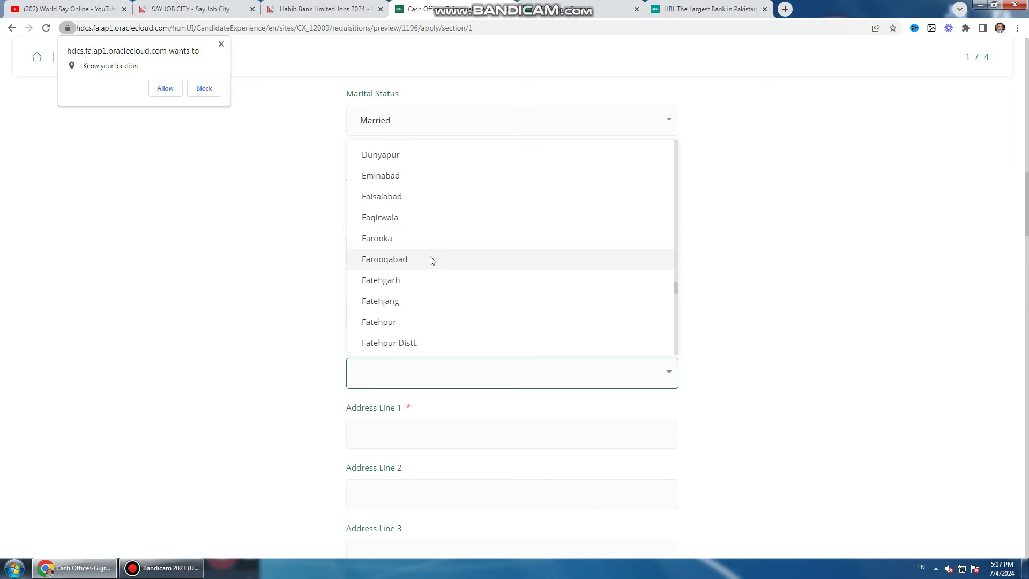
scroll(432, 261, down, 3)
click(252, 395)
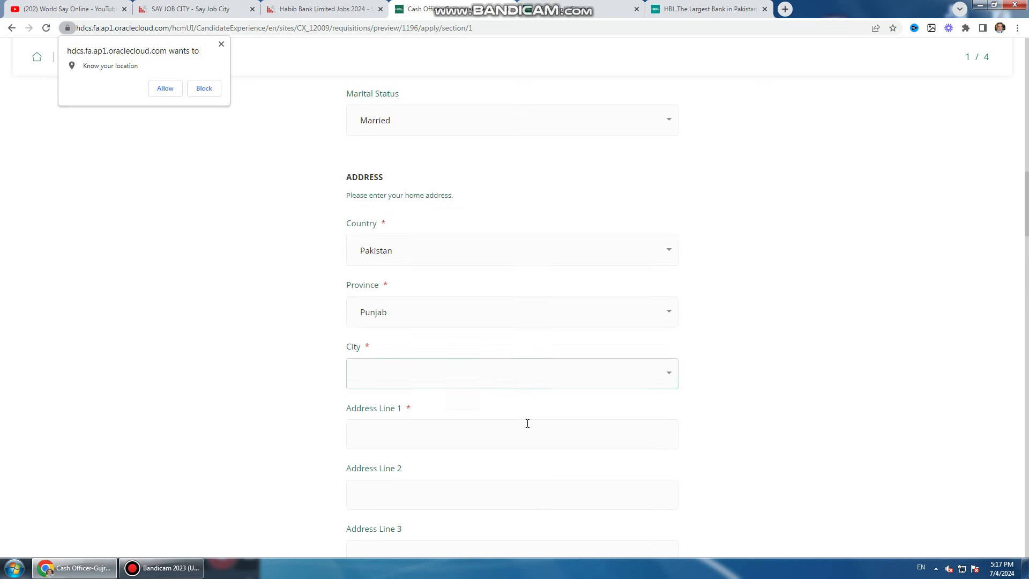
- Go to the Postal Code field and open the preferred regions list
scroll(433, 380, down, 3)
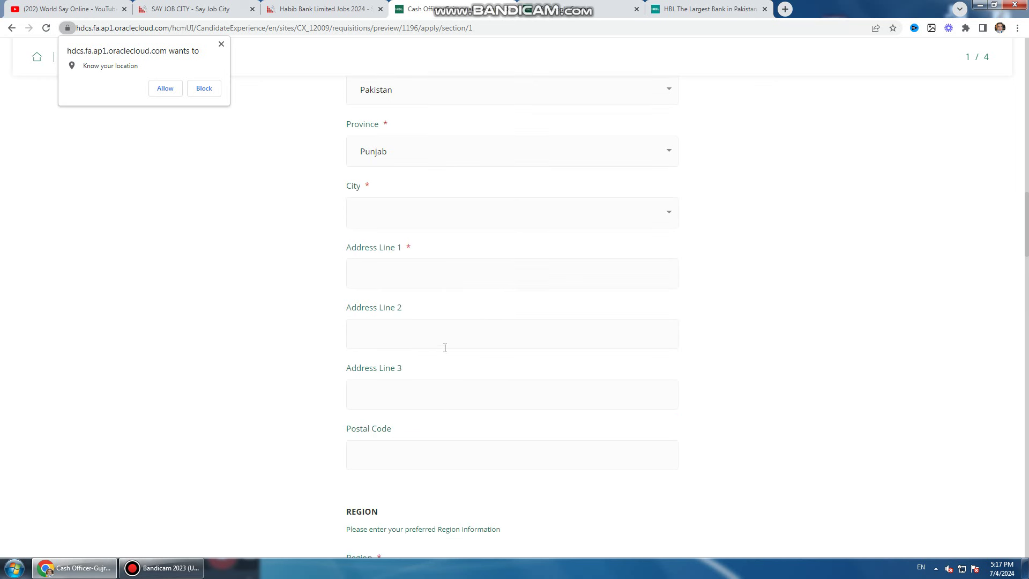
click(456, 457)
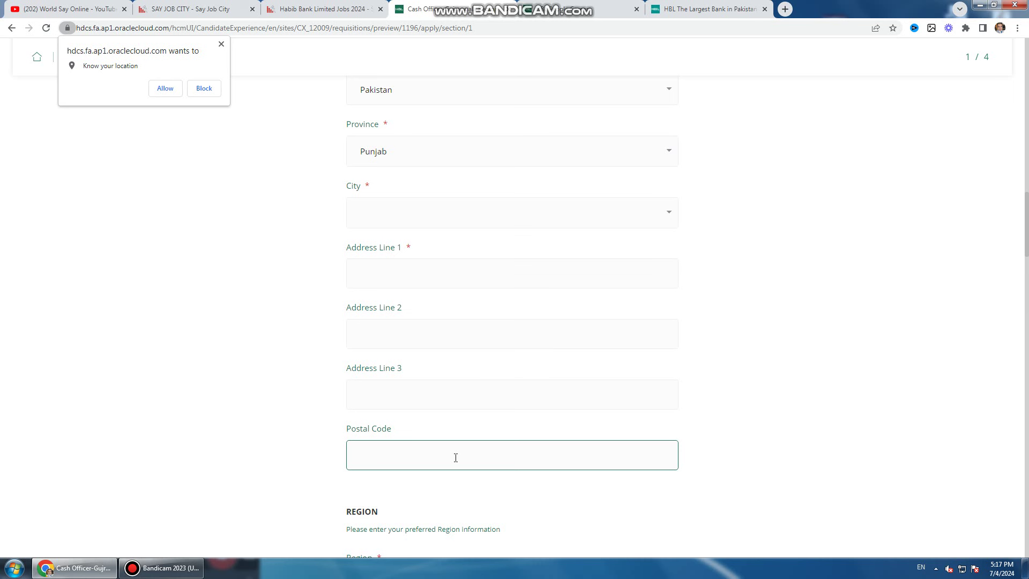
scroll(451, 460, down, 3)
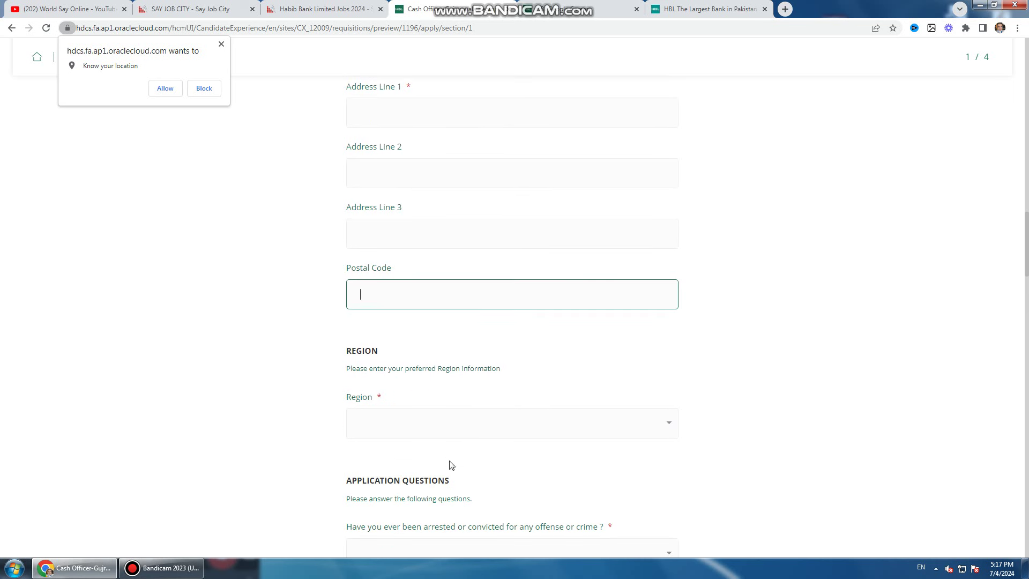
click(435, 424)
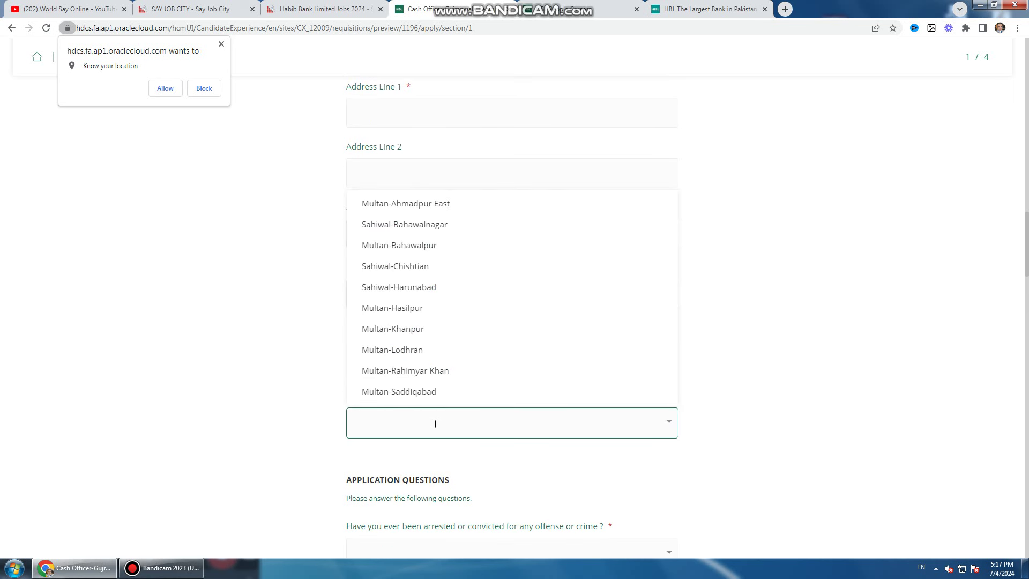
scroll(452, 469, down, 3)
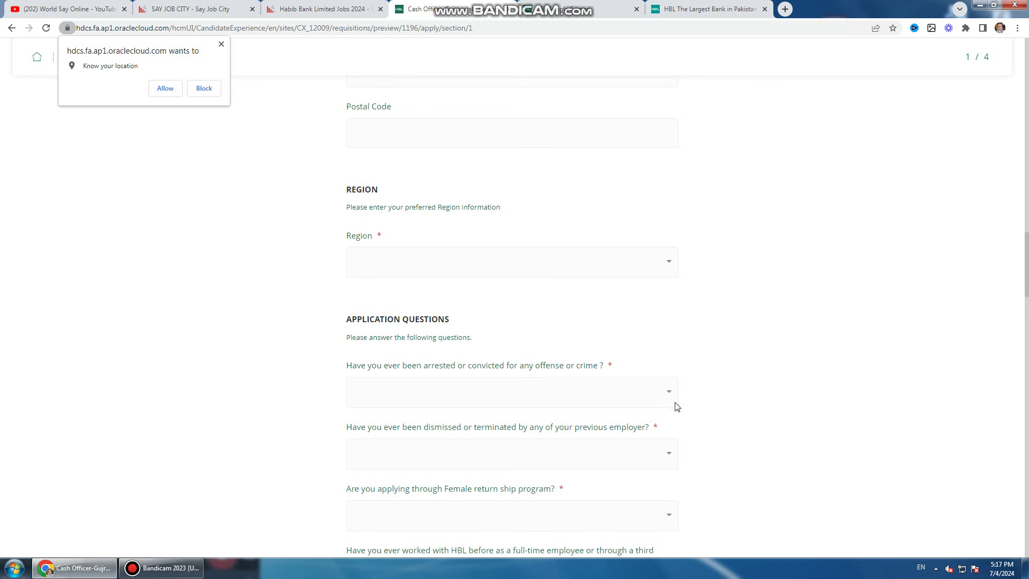
- Choose Bachelors for academic qualification and close the CGPA/Division/Percentage list without answering
scroll(675, 403, down, 1)
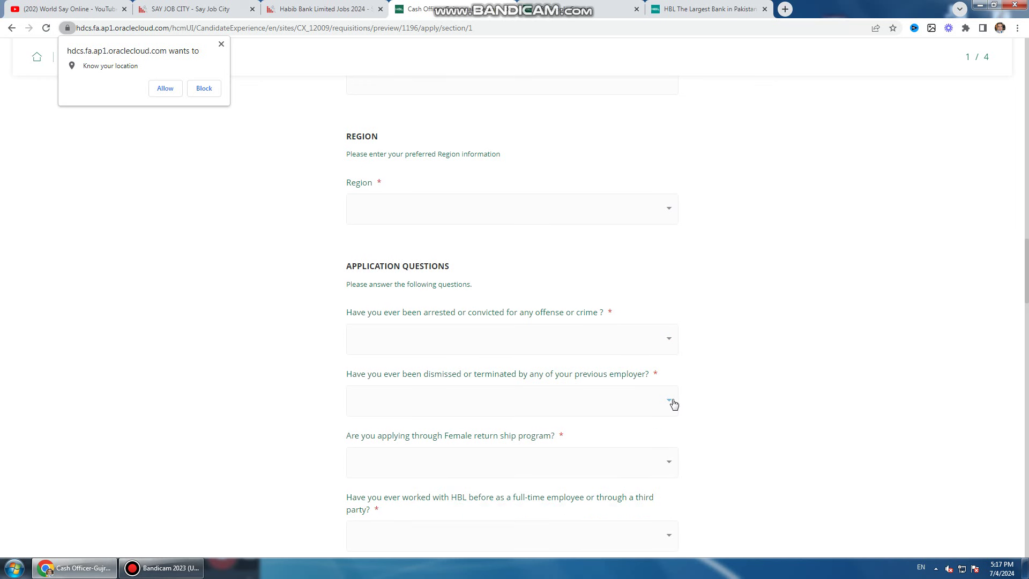
scroll(673, 403, down, 2)
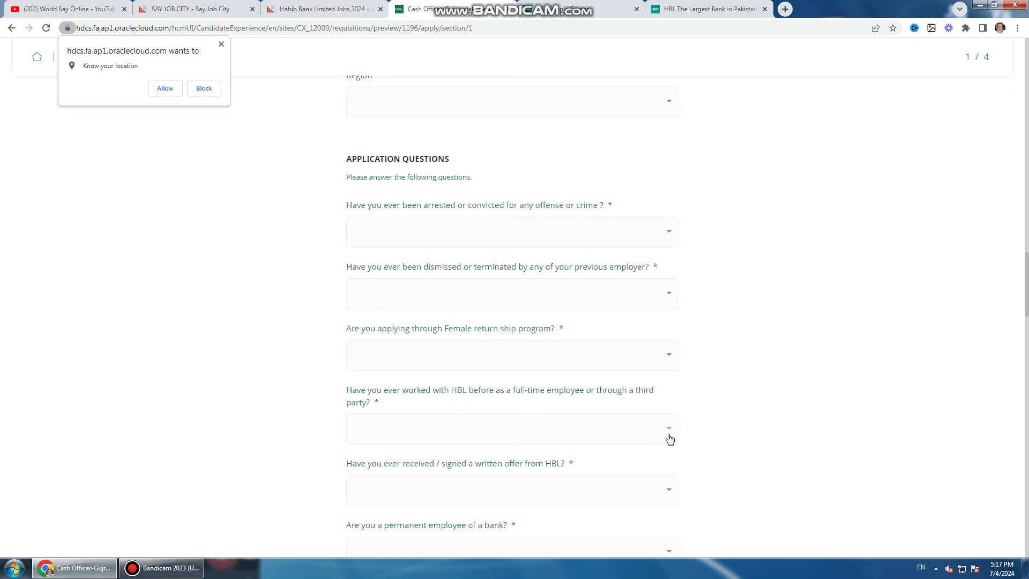
scroll(669, 435, down, 2)
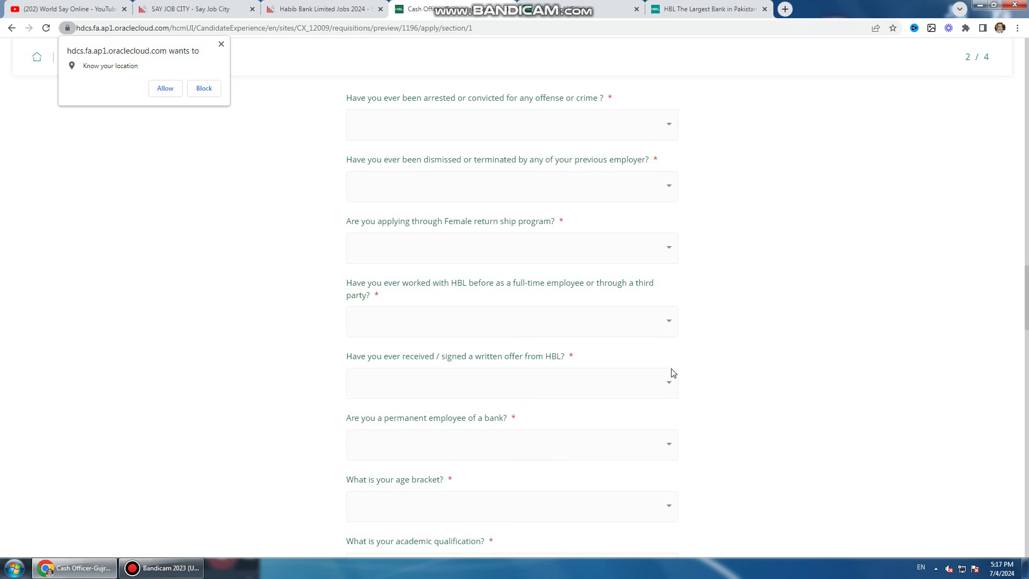
scroll(668, 388, down, 2)
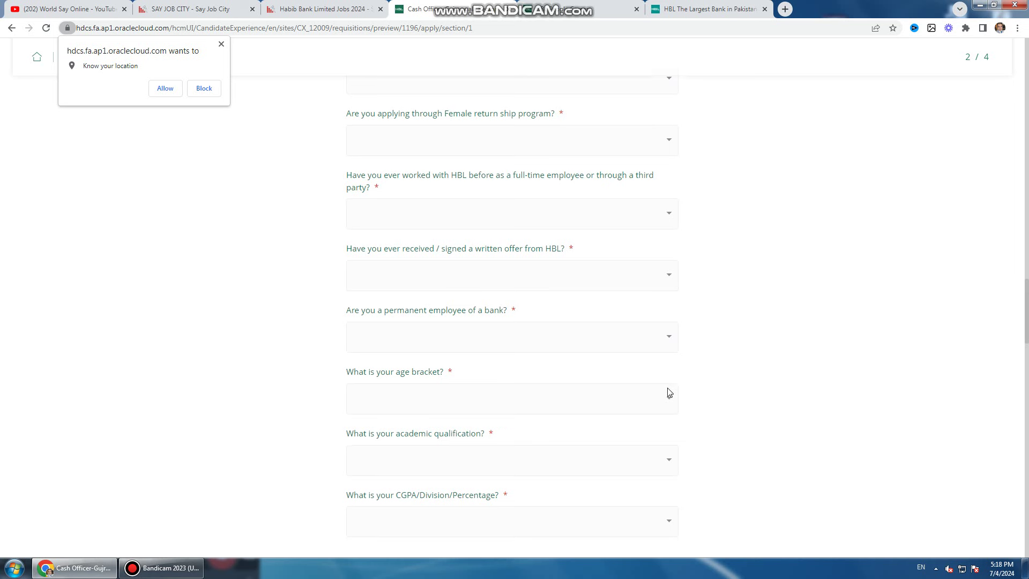
scroll(668, 393, down, 2)
click(674, 356)
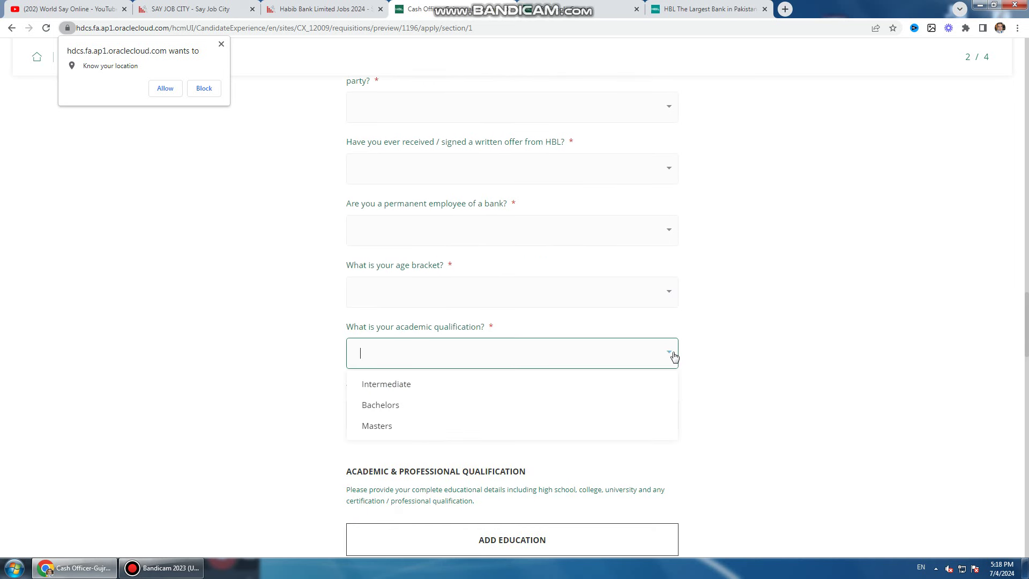
click(462, 412)
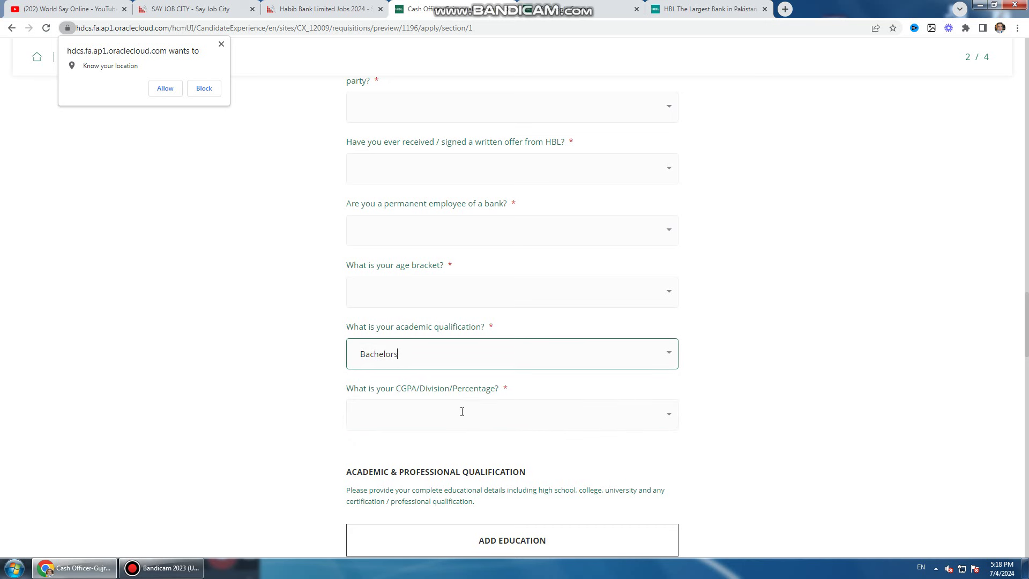
click(668, 419)
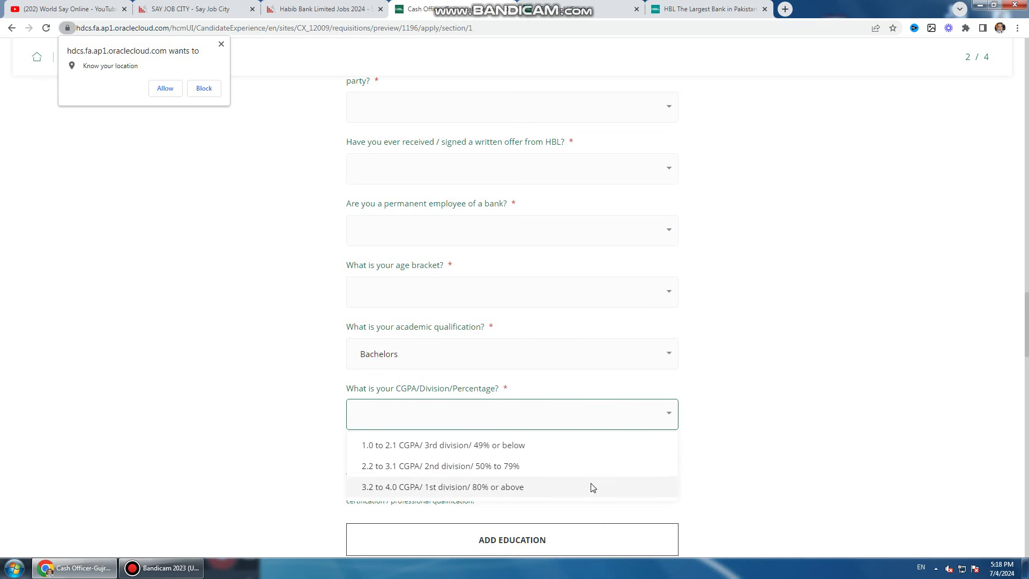
click(793, 475)
scroll(794, 475, down, 2)
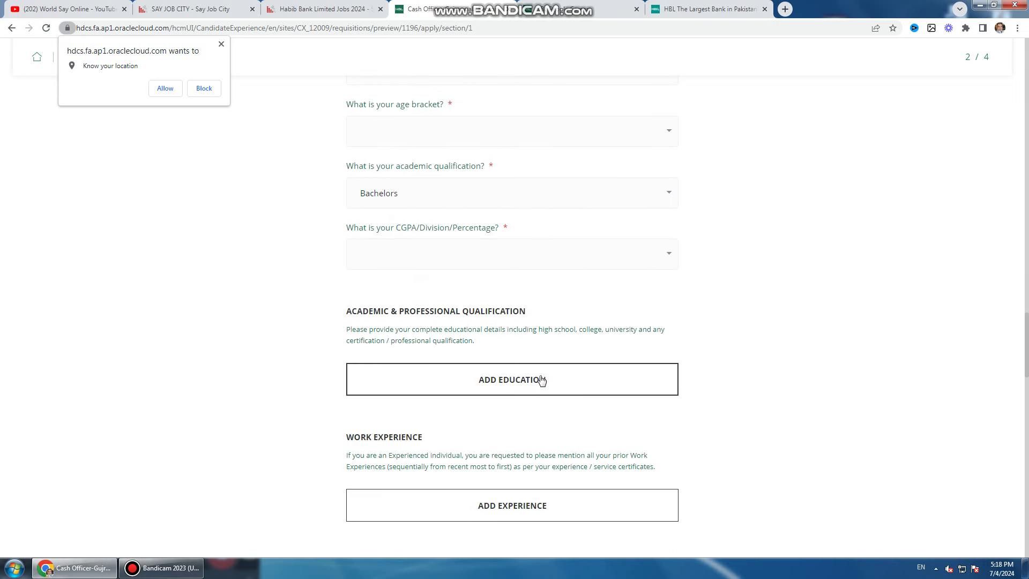
- Add a new education entry with degree B.A (Hons)
click(542, 379)
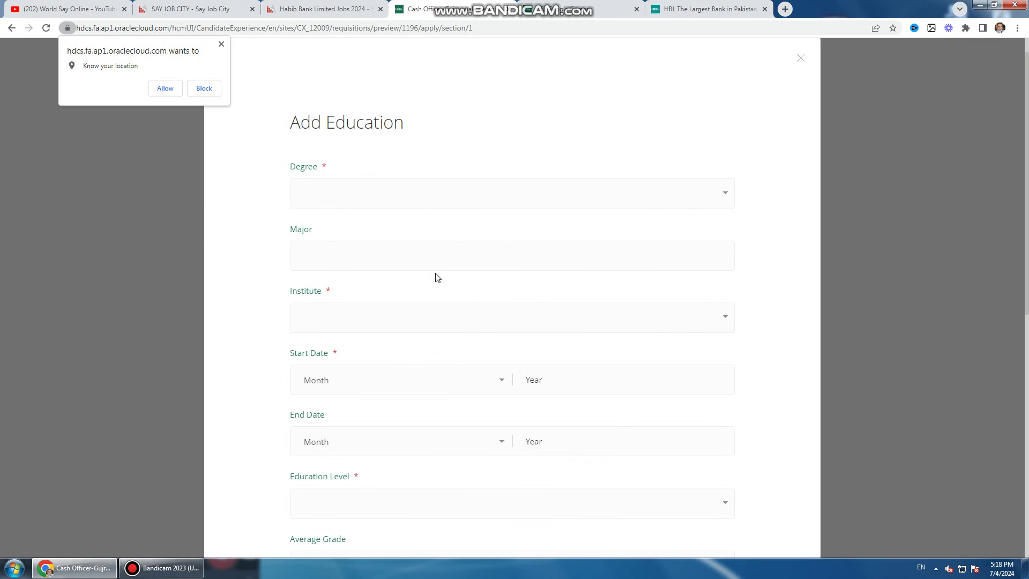
click(732, 197)
scroll(578, 346, down, 6)
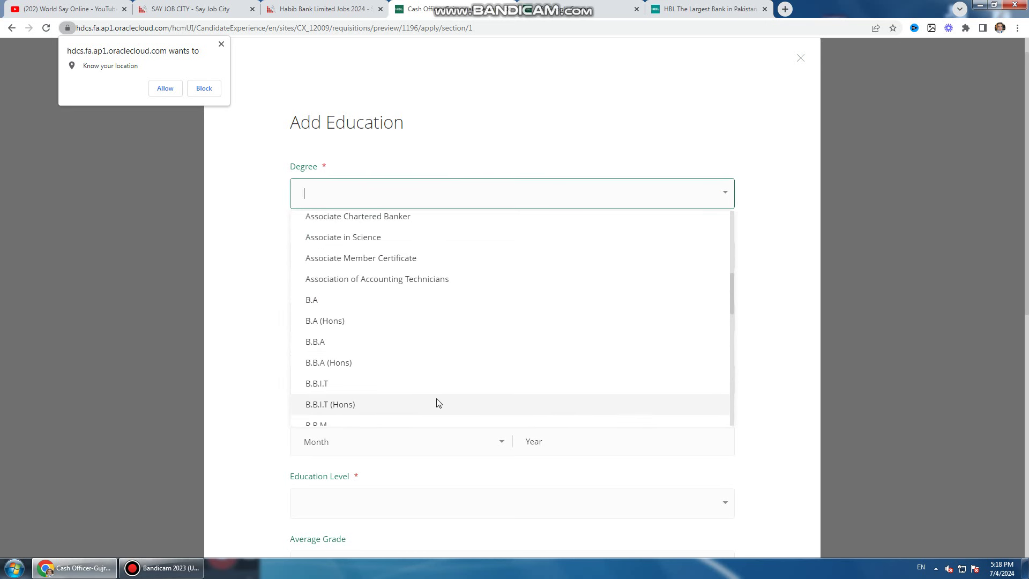
scroll(407, 321, down, 1)
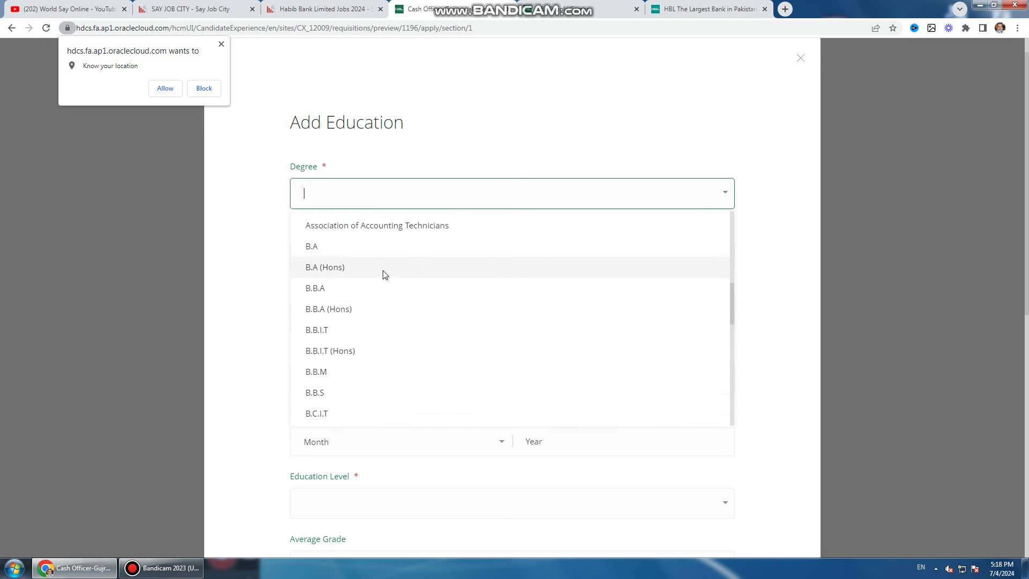
click(347, 274)
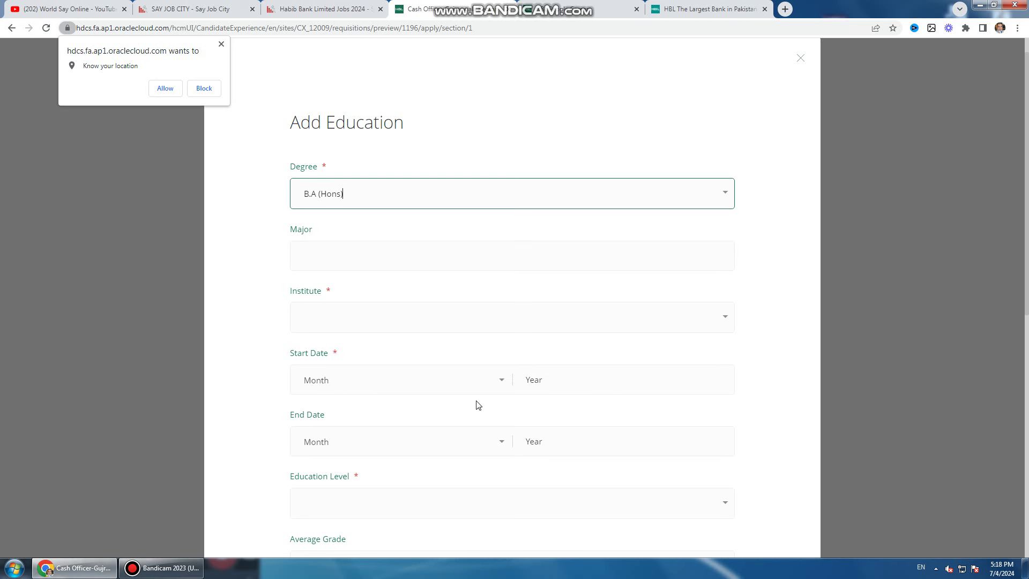
- Look at the highest education level choices, then REMOVE the unfinished education entry
scroll(631, 452, down, 3)
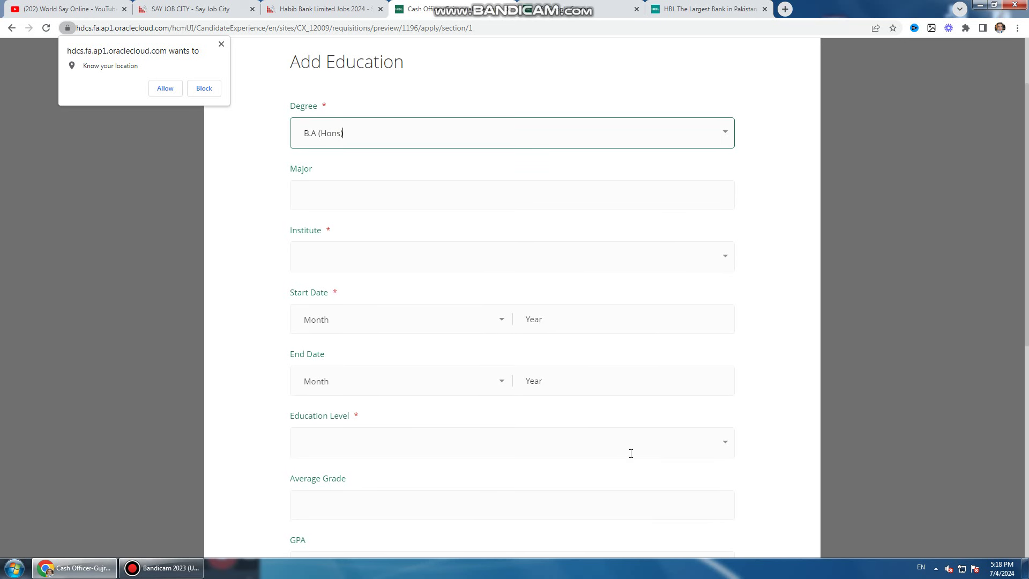
scroll(631, 453, down, 2)
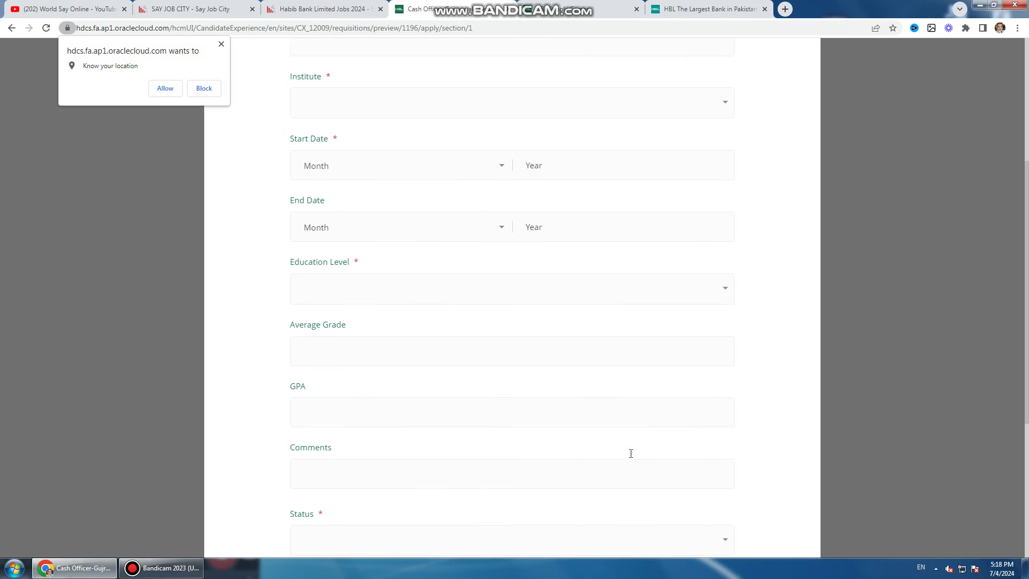
scroll(630, 457, down, 1)
scroll(630, 458, down, 4)
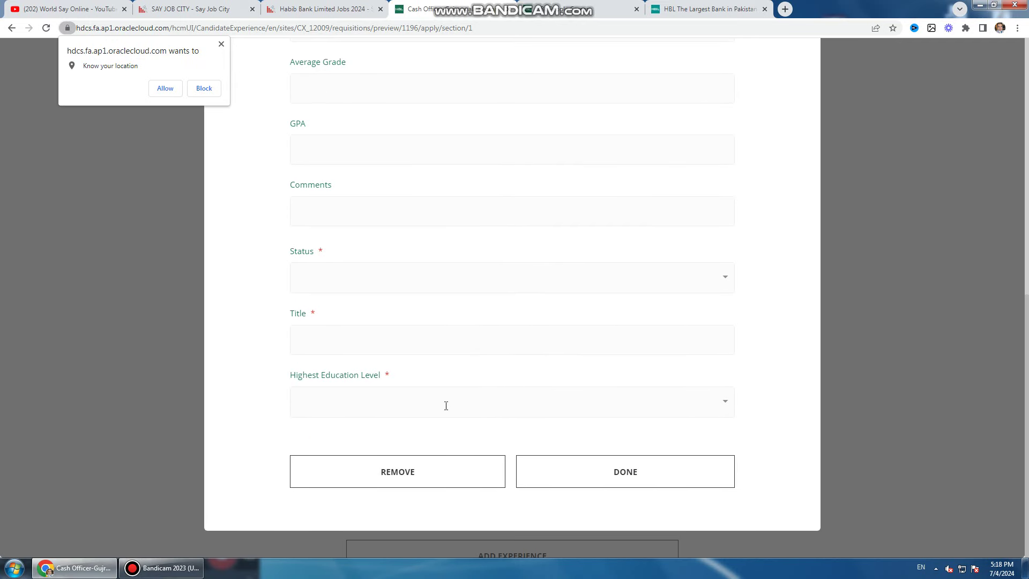
click(722, 402)
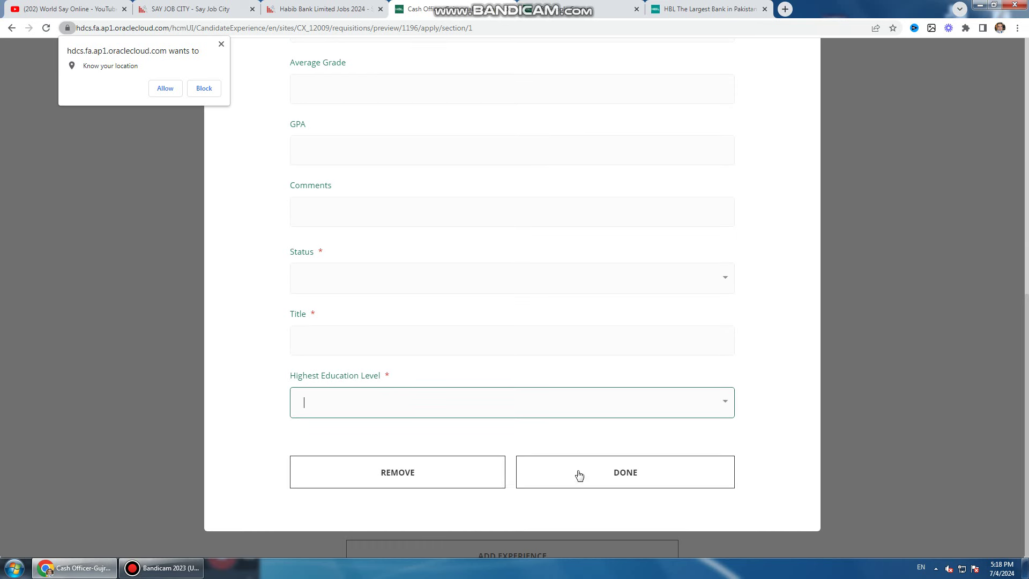
click(427, 474)
scroll(640, 389, down, 2)
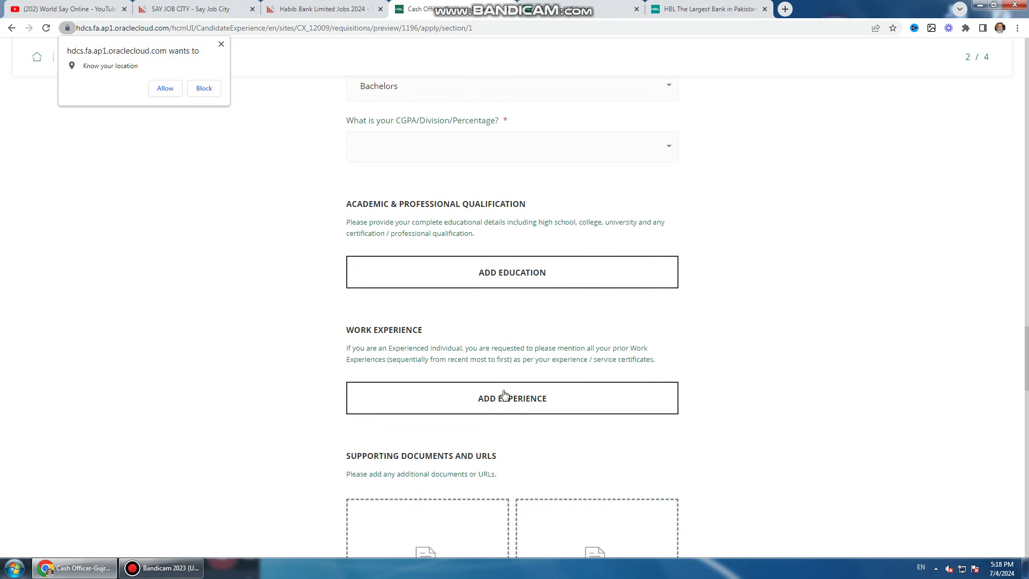
scroll(511, 407, down, 4)
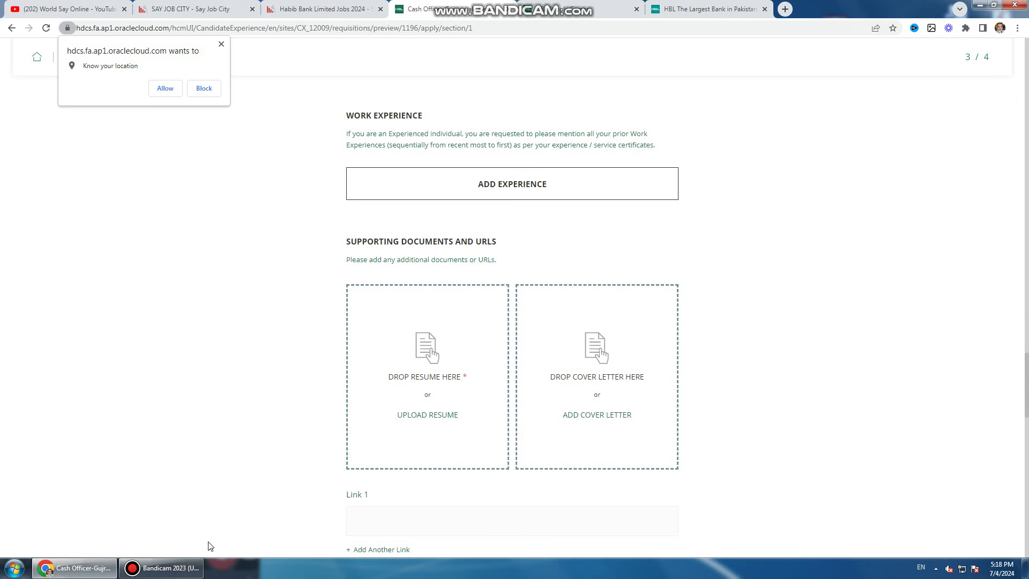
click(161, 567)
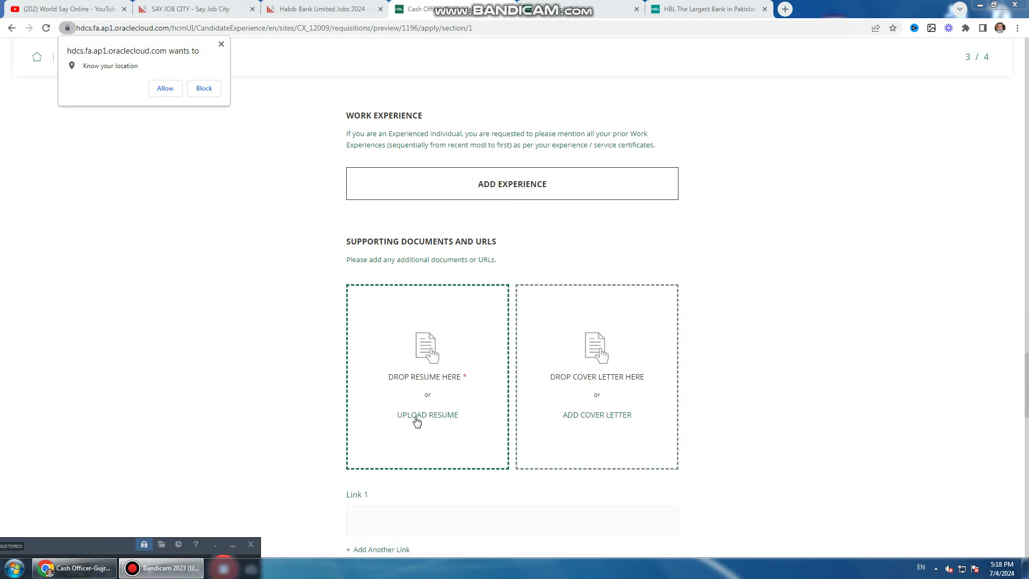
click(866, 382)
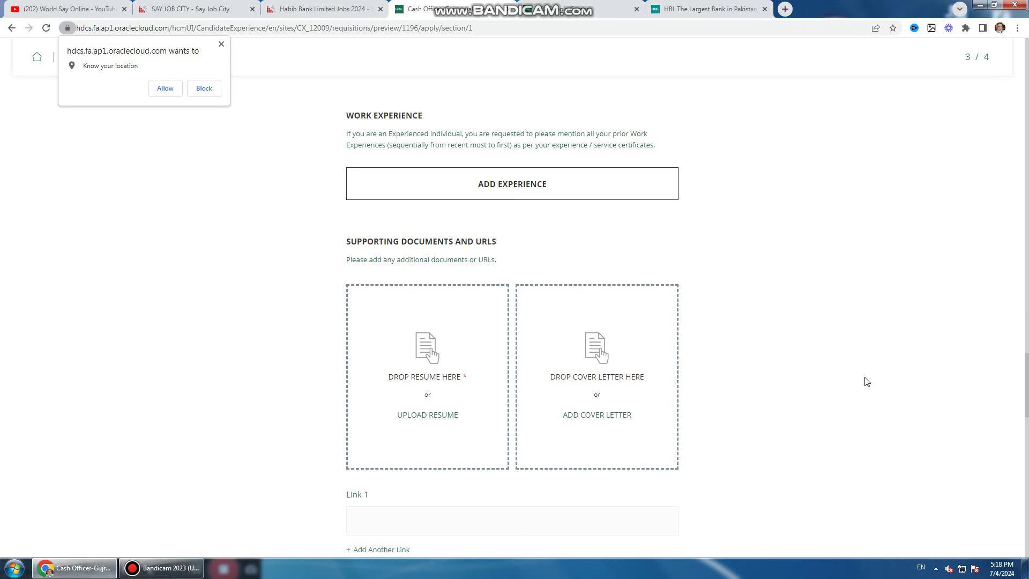
scroll(866, 381, down, 2)
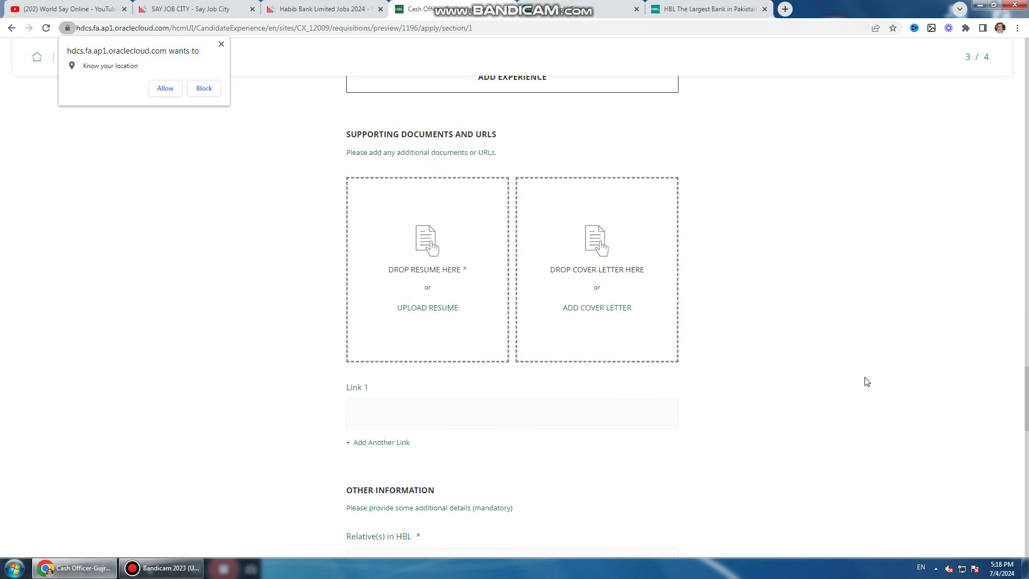
scroll(866, 381, down, 4)
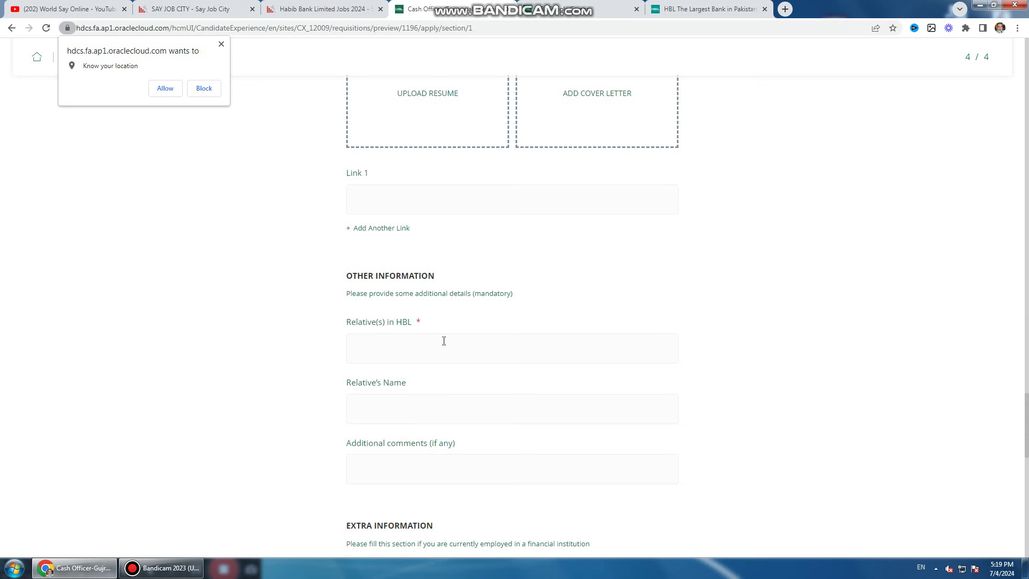
scroll(444, 341, down, 1)
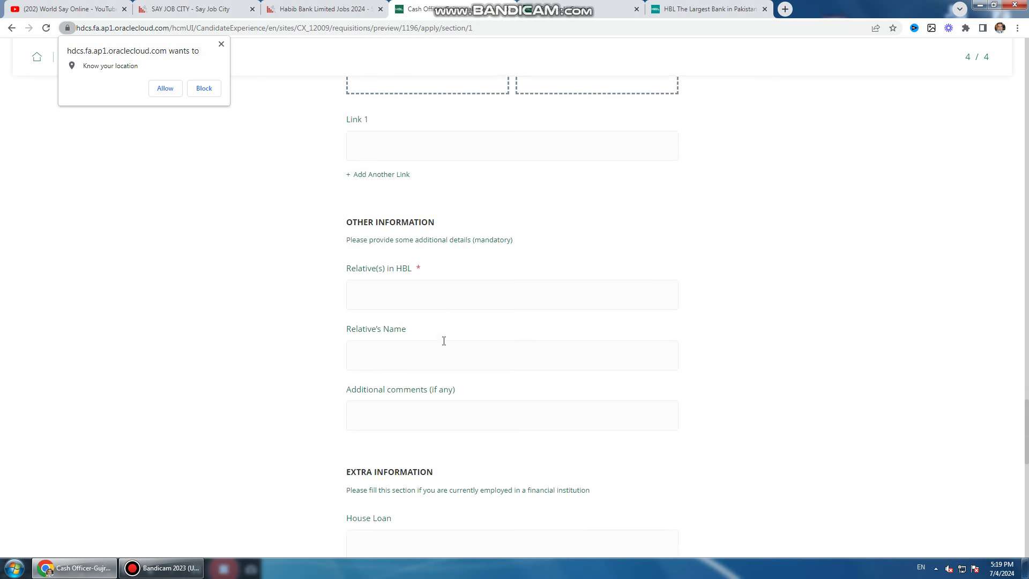
scroll(443, 341, down, 7)
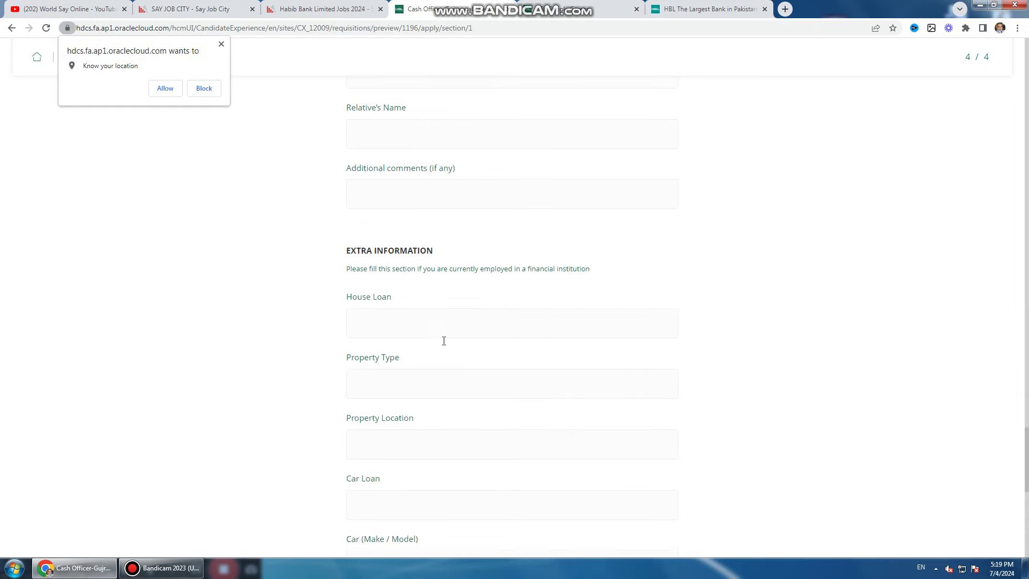
scroll(444, 341, down, 7)
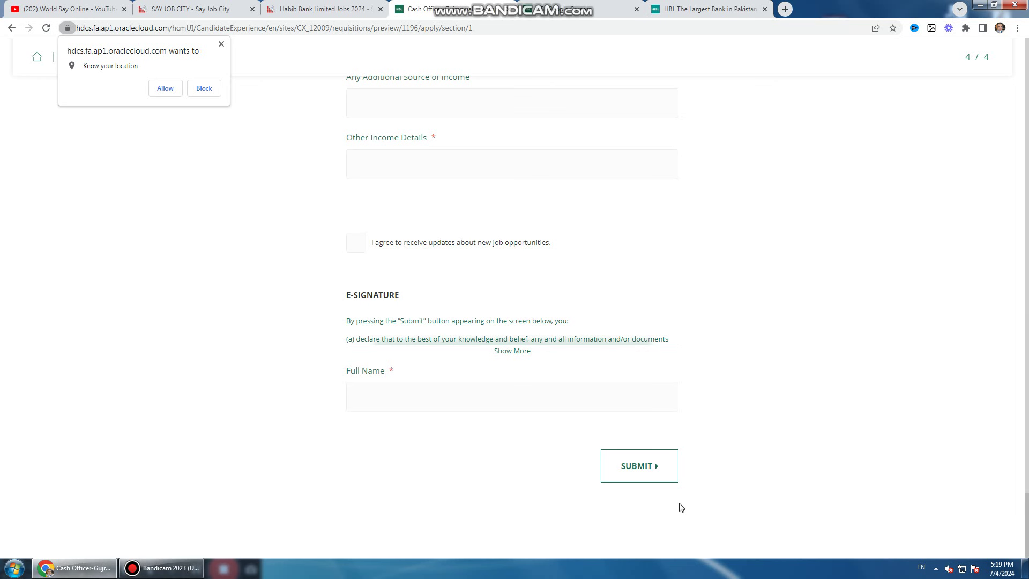
- Switch to the Habib Bank Limited Jobs 2024 article, then browse the SayJobCity homepage job listings
click(258, 9)
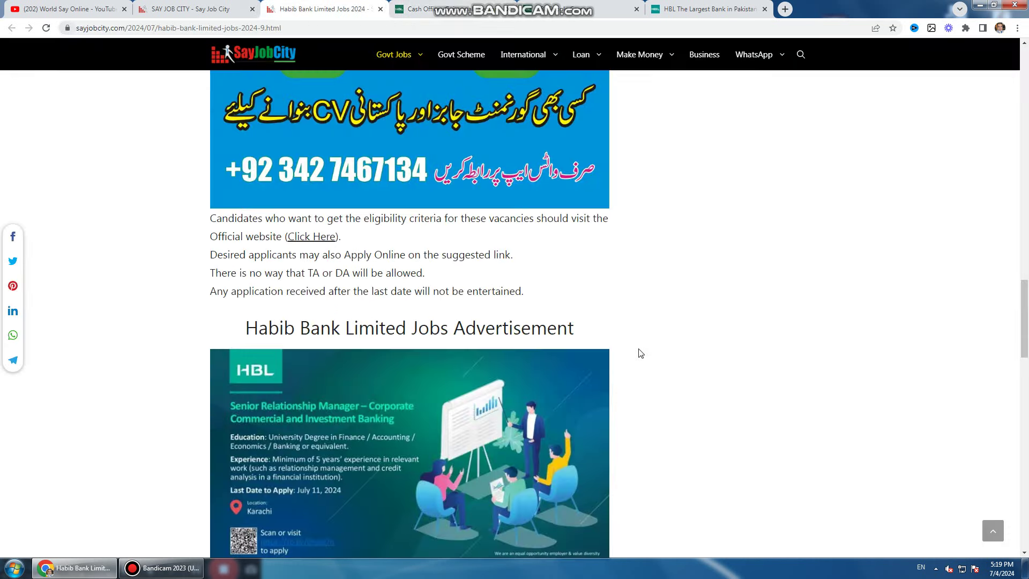
scroll(639, 369, up, 3)
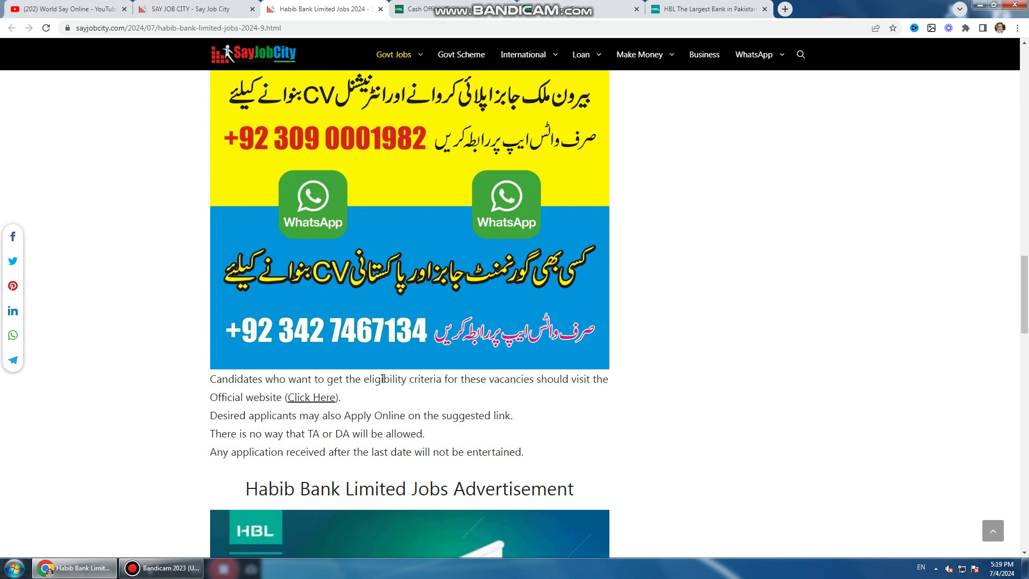
click(206, 8)
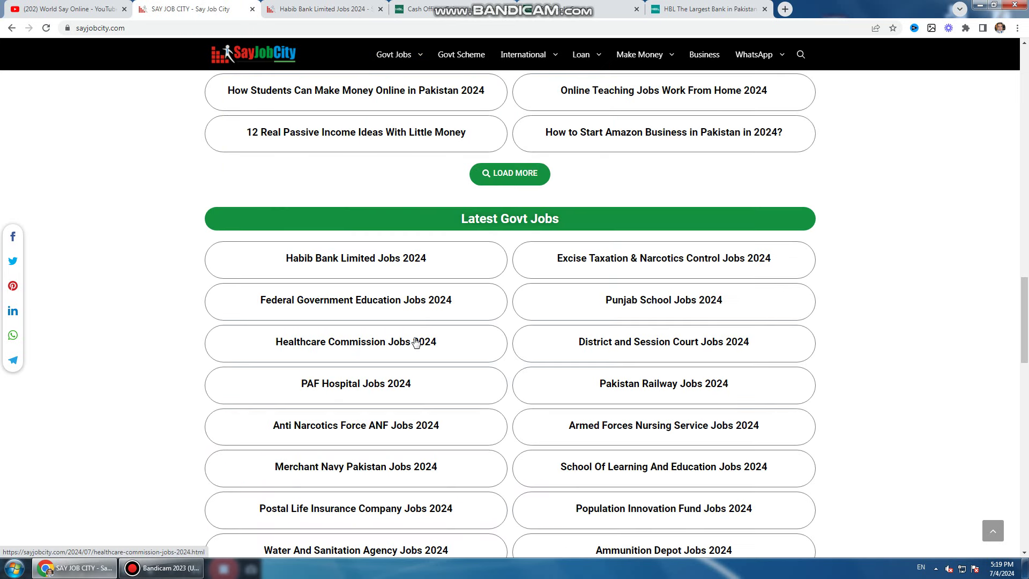
scroll(415, 342, up, 5)
scroll(413, 347, down, 12)
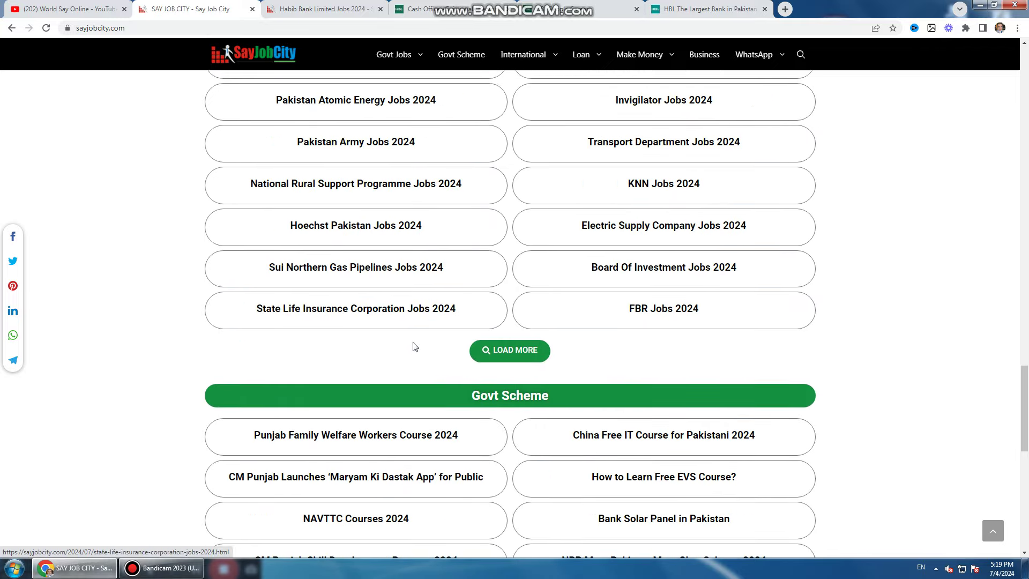
scroll(413, 346, down, 4)
scroll(414, 346, up, 10)
scroll(414, 347, up, 20)
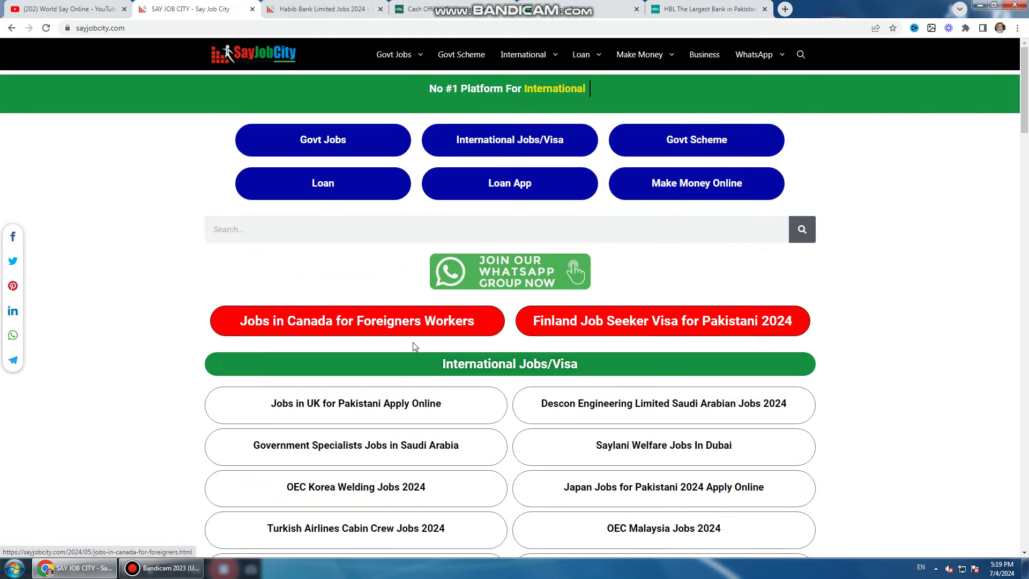
scroll(414, 346, down, 4)
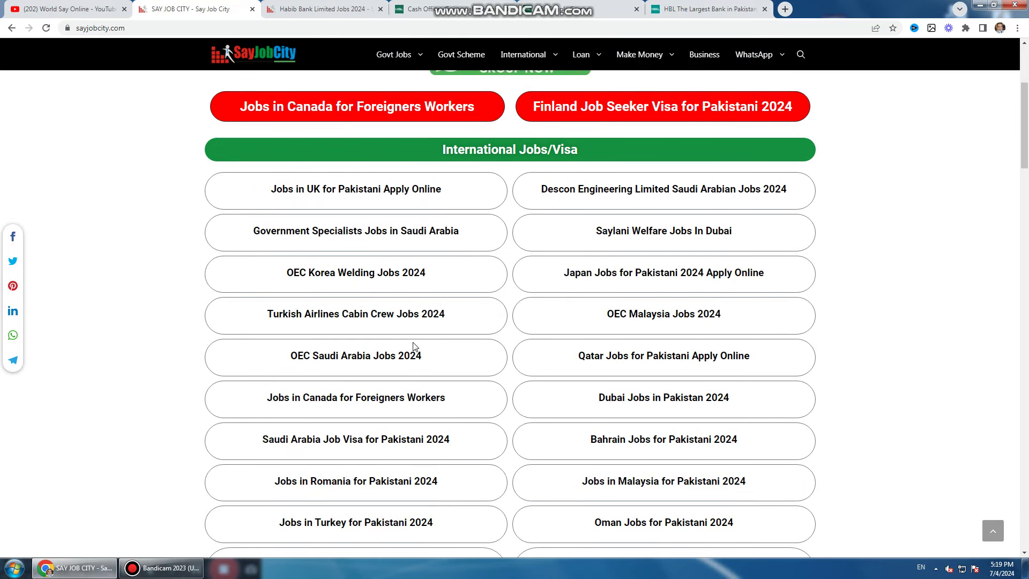
- Switch to the World Say Online YouTube channel and scroll through its Videos tab
click(69, 10)
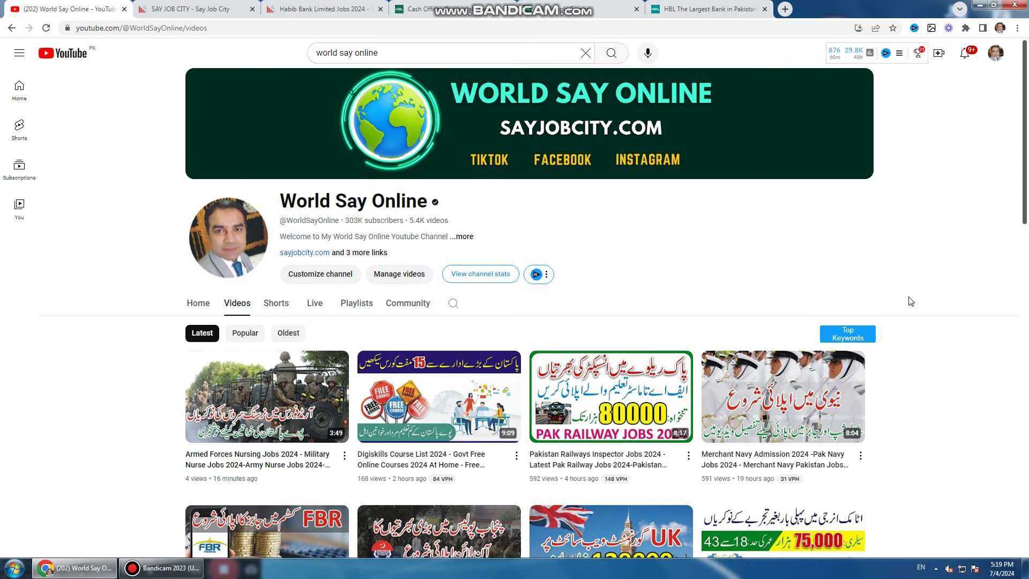
scroll(904, 401, down, 5)
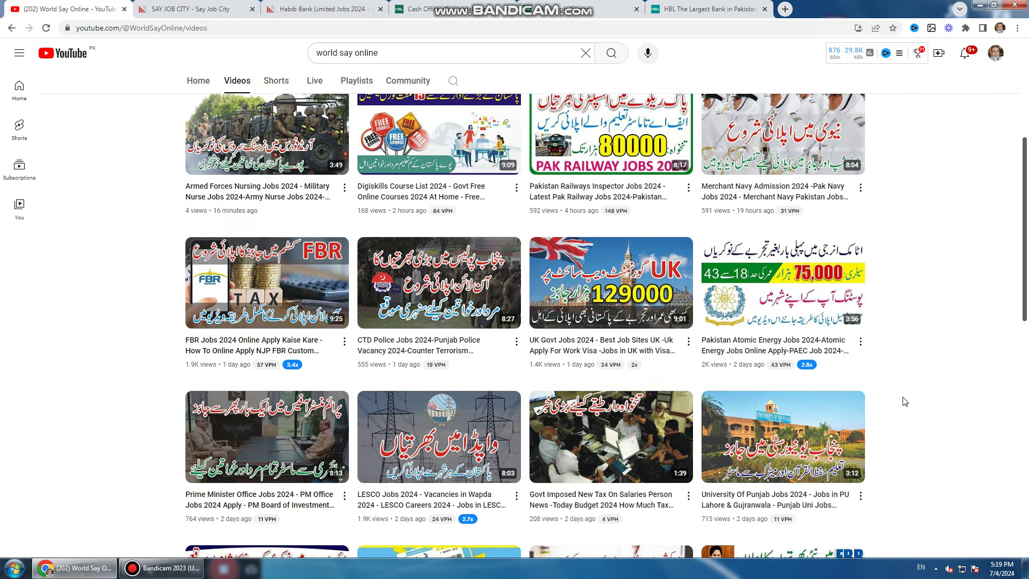
scroll(904, 401, up, 5)
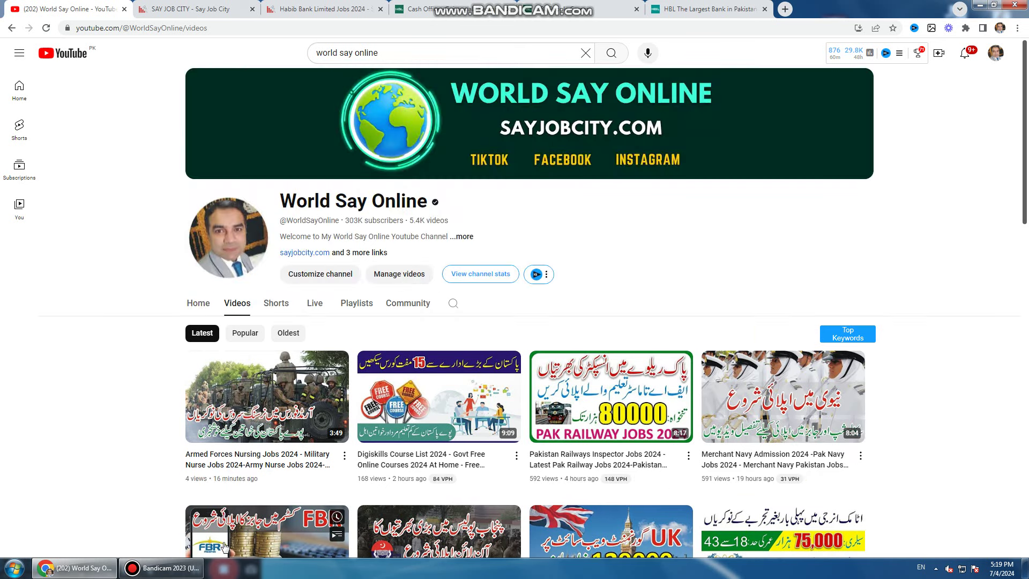
click(112, 542)
drag(121, 530, 94, 541)
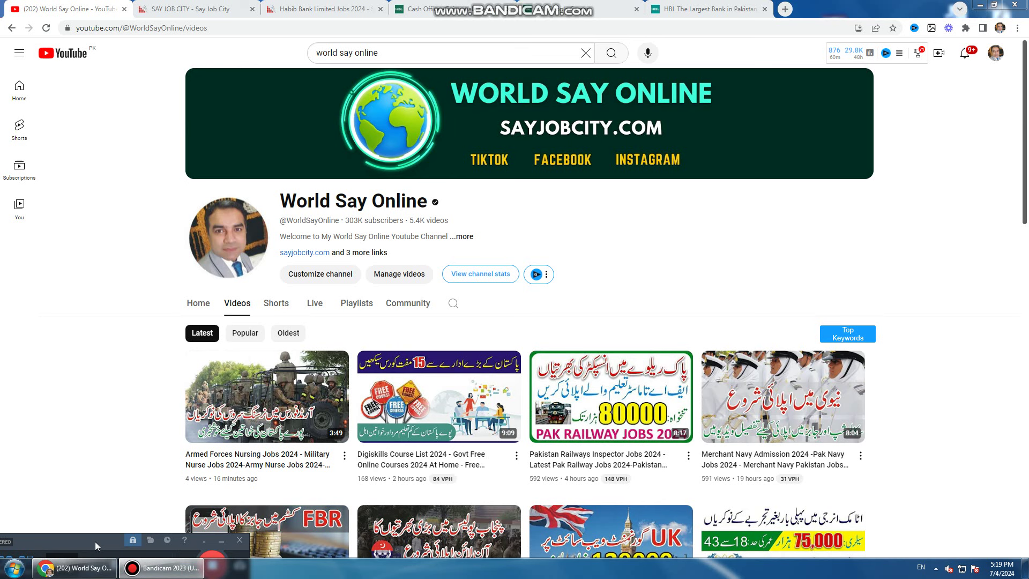